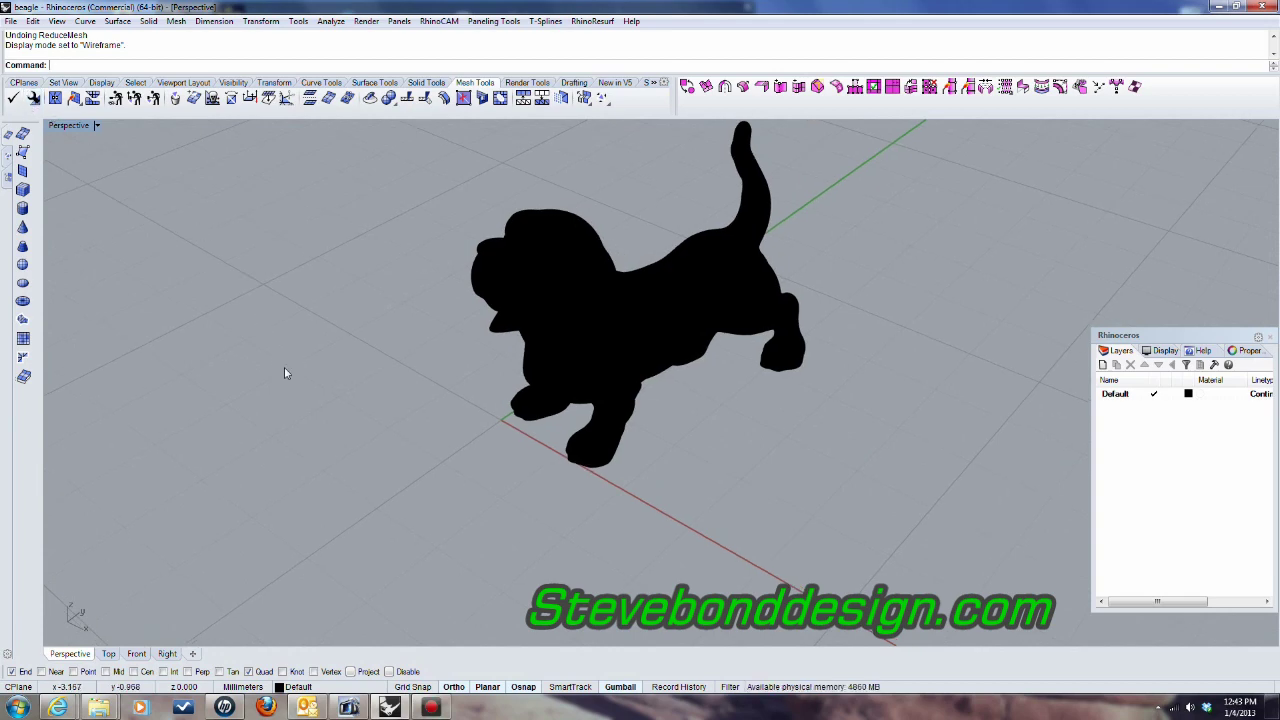
- Orbit to face the dog from the front and switch the Perspective viewport to Shaded display
{"action": "right_click_drag", "start_coordinate": [284, 367], "coordinate": [632, 279]}
{"action": "right_click_drag", "start_coordinate": [306, 209], "coordinate": [640, 330]}
{"action": "left_click", "coordinate": [72, 126]}
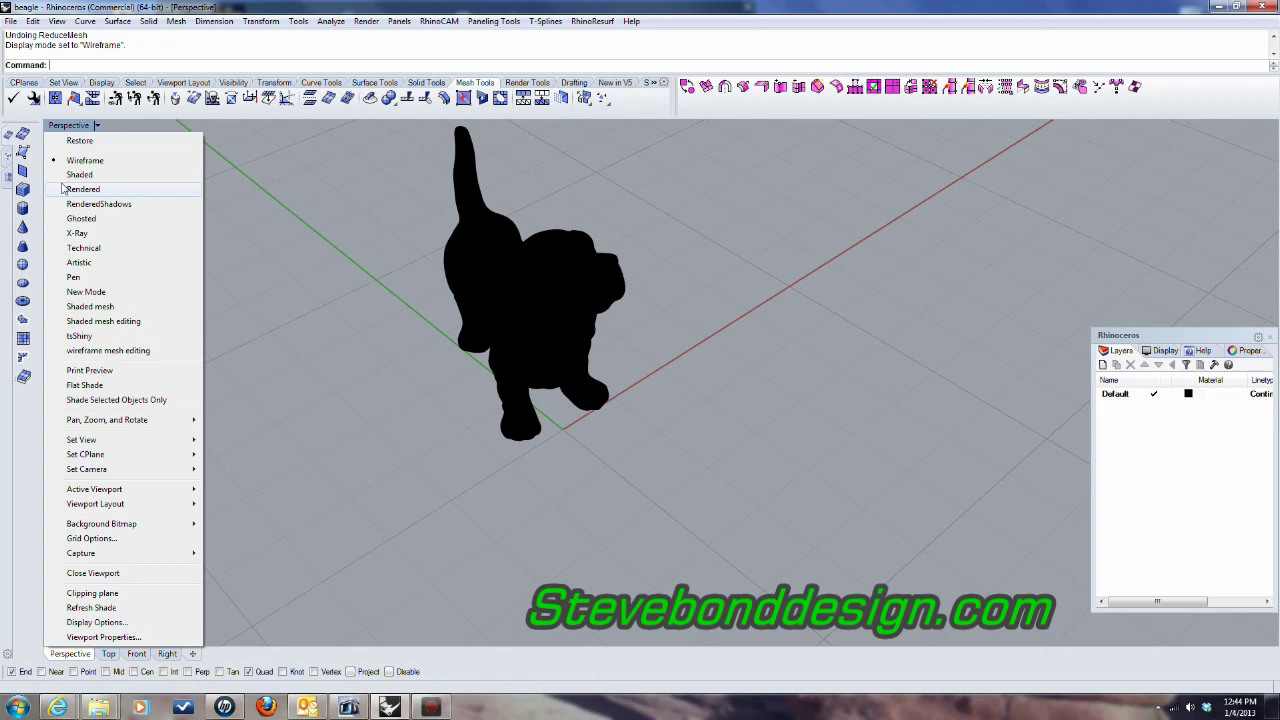
{"action": "left_click", "coordinate": [82, 174]}
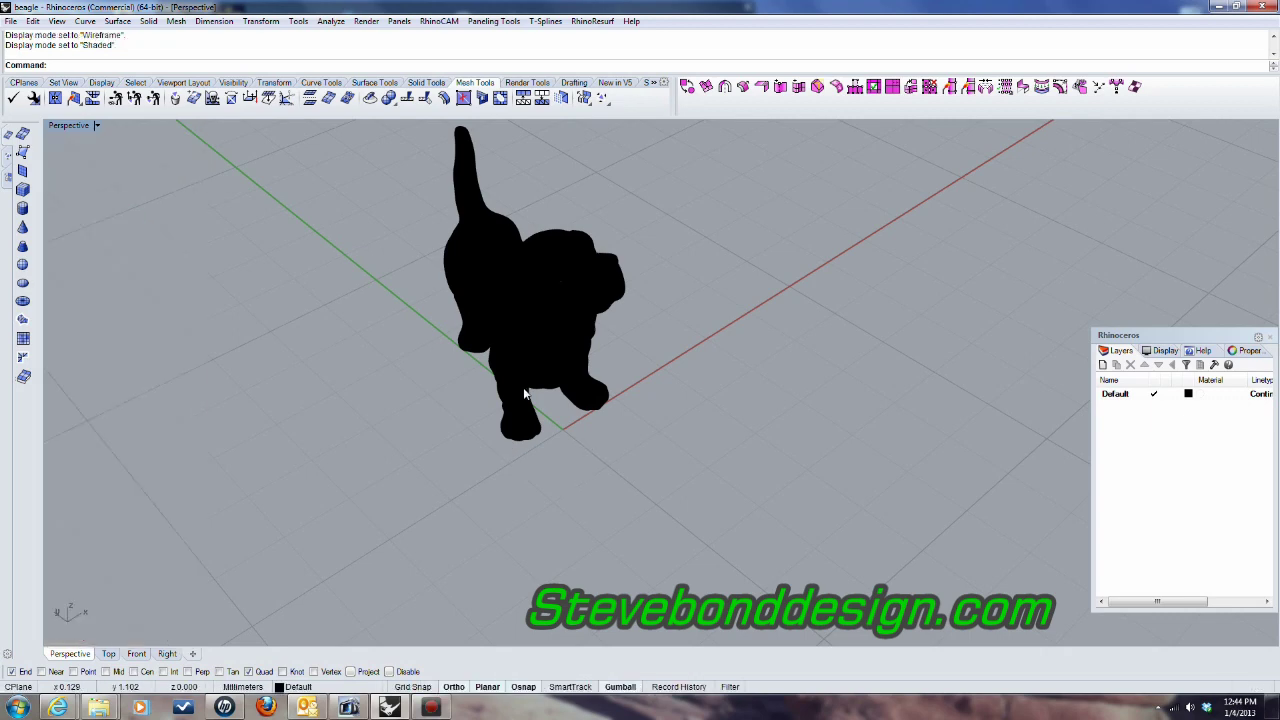
- Zoom and orbit around the beagle to see its whole body from the side
{"action": "left_click", "coordinate": [62, 126]}
{"action": "left_click", "coordinate": [294, 323]}
{"action": "right_click_drag", "start_coordinate": [551, 404], "coordinate": [663, 363]}
{"action": "scroll", "coordinate": [571, 314], "scroll_direction": "up", "scroll_amount": 6}
{"action": "scroll", "coordinate": [673, 392], "scroll_direction": "down", "scroll_amount": 3}
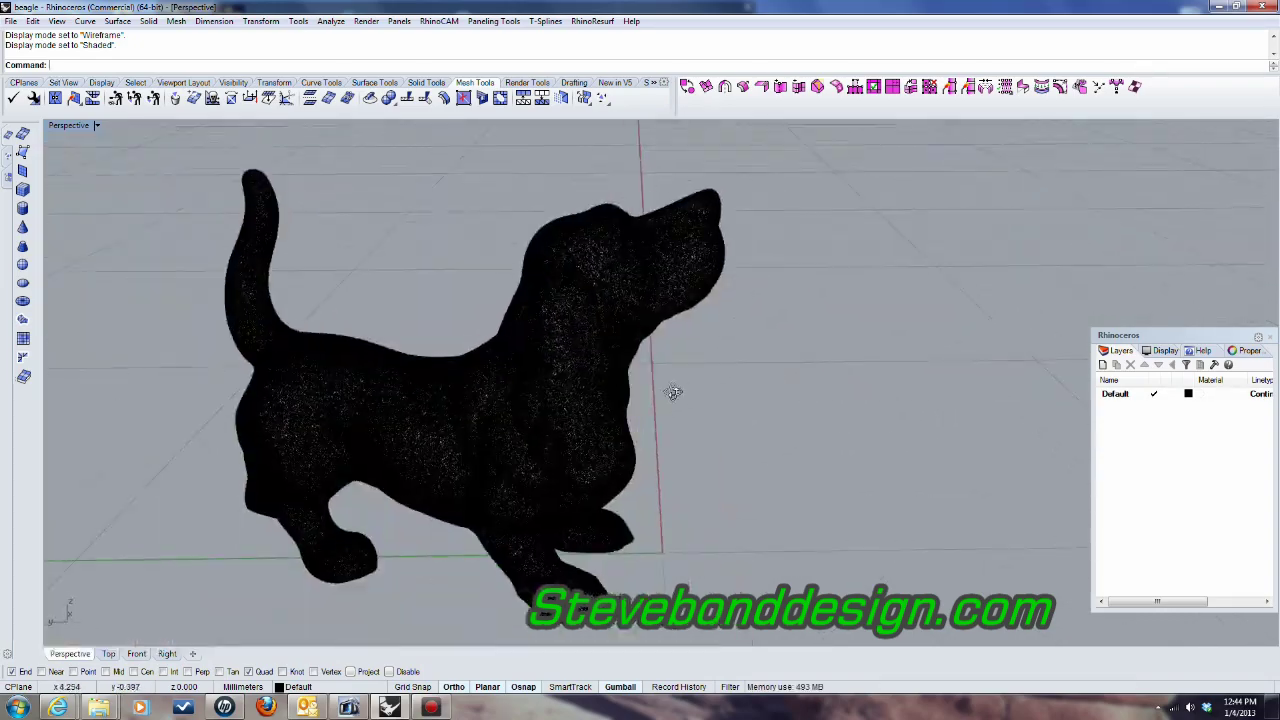
{"action": "scroll", "coordinate": [594, 266], "scroll_direction": "up", "scroll_amount": 5}
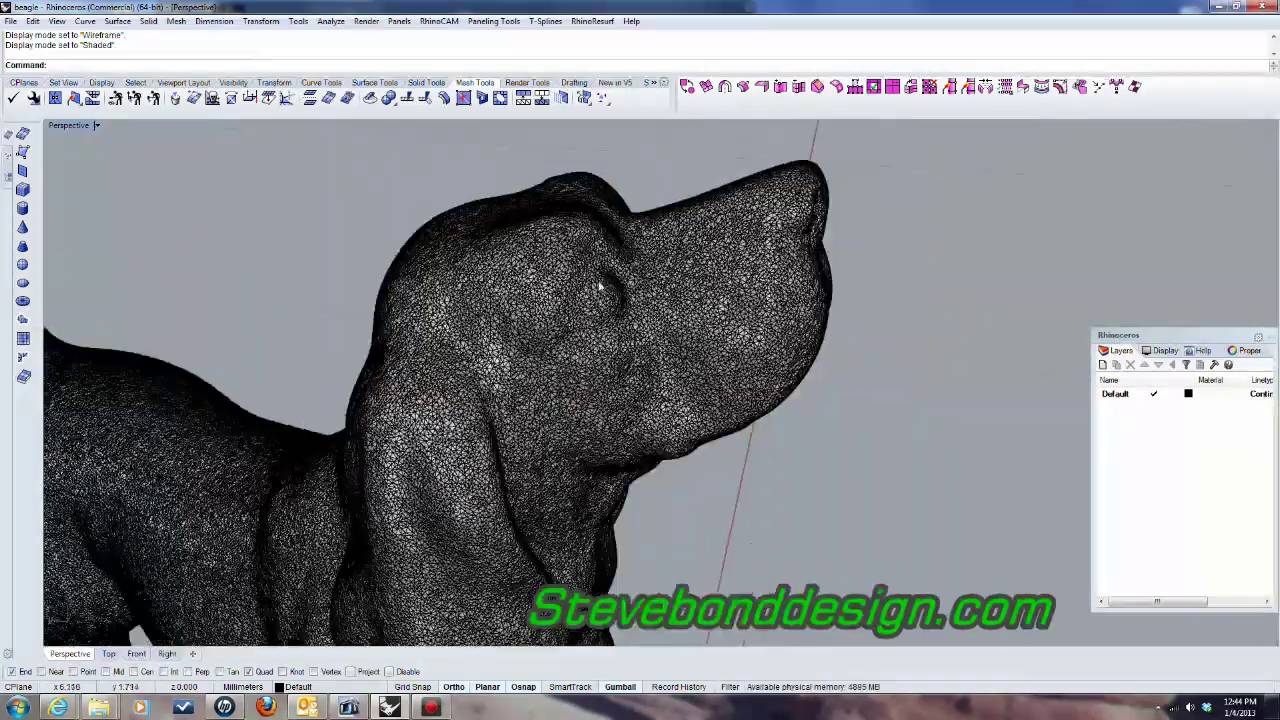
{"action": "scroll", "coordinate": [600, 287], "scroll_direction": "down", "scroll_amount": 3}
{"action": "right_click_drag", "start_coordinate": [600, 287], "coordinate": [430, 436]}
{"action": "scroll", "coordinate": [545, 340], "scroll_direction": "up", "scroll_amount": 6}
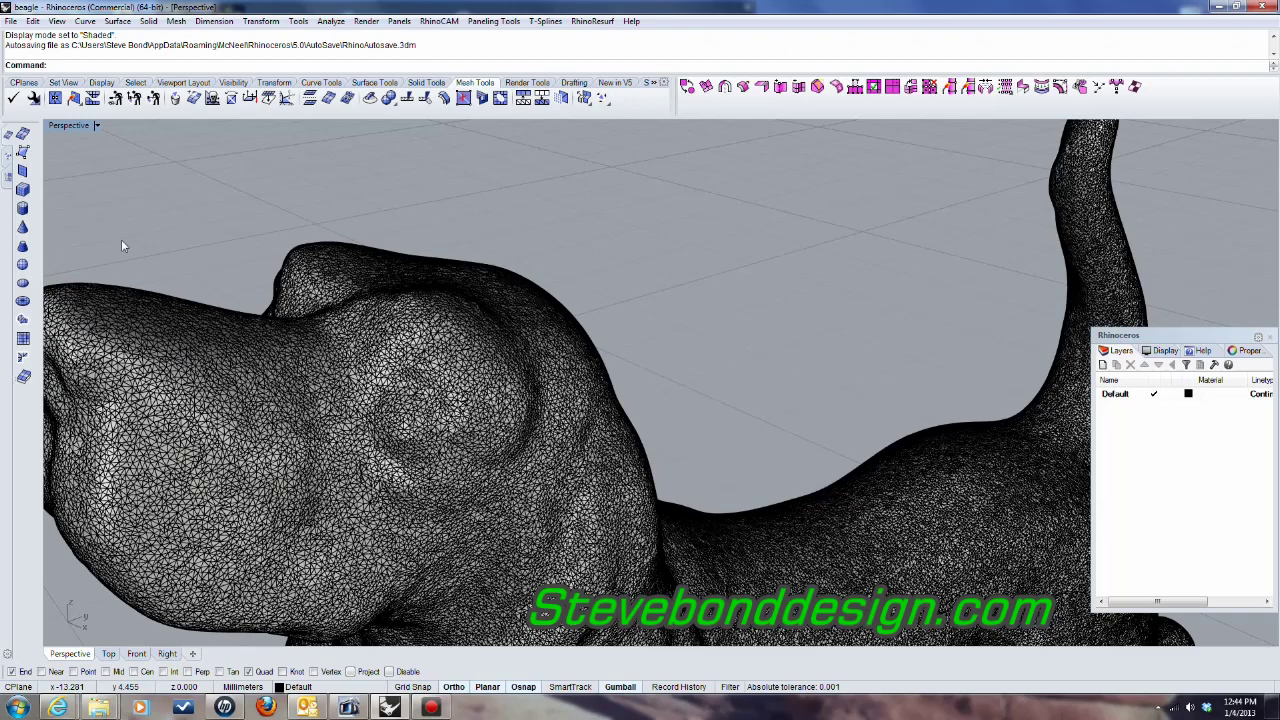
- Switch the Perspective viewport to Rendered display and orbit to inspect the smooth white dog
{"action": "left_click", "coordinate": [70, 126]}
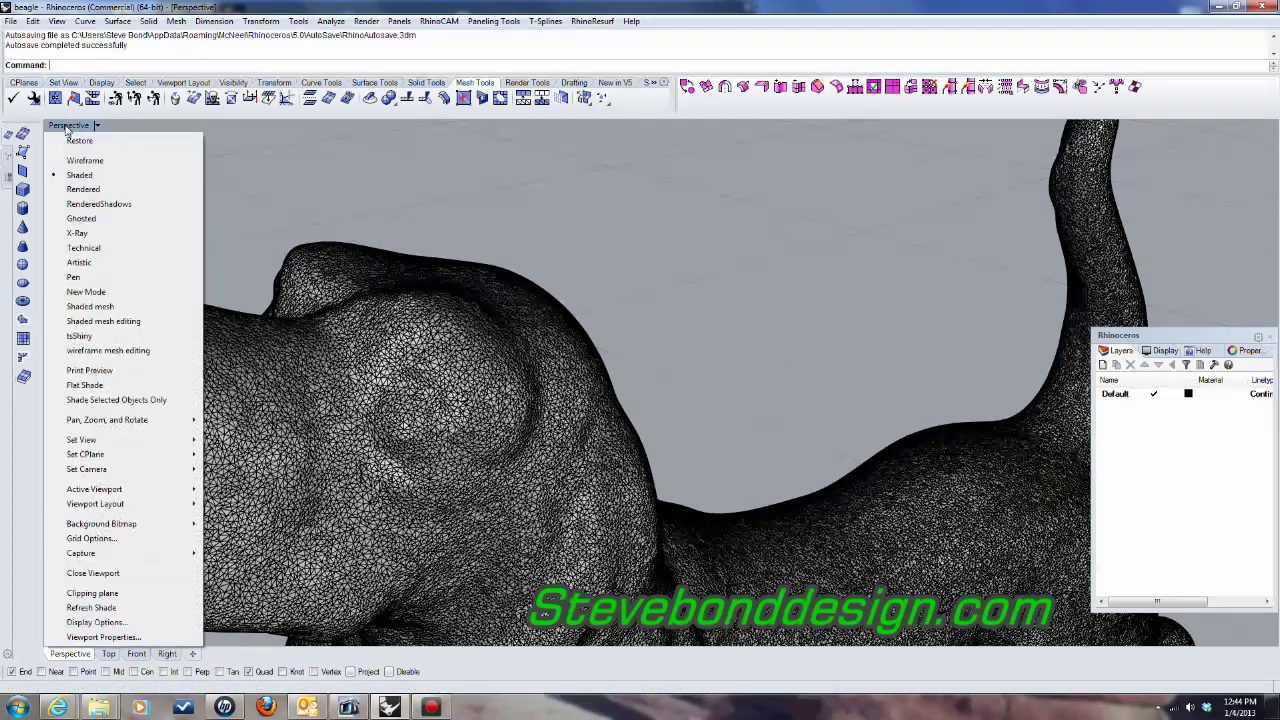
{"action": "left_click", "coordinate": [88, 189]}
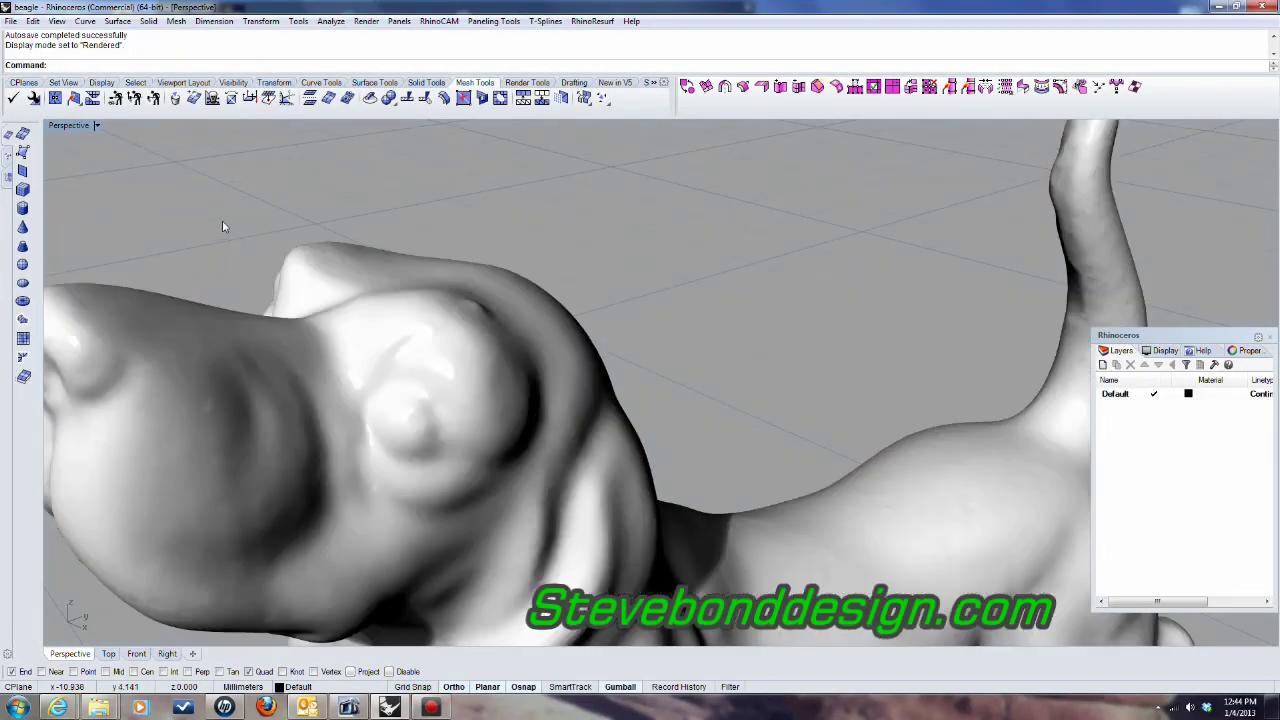
{"action": "scroll", "coordinate": [222, 220], "scroll_direction": "down", "scroll_amount": 10}
{"action": "scroll", "coordinate": [389, 370], "scroll_direction": "down", "scroll_amount": 4}
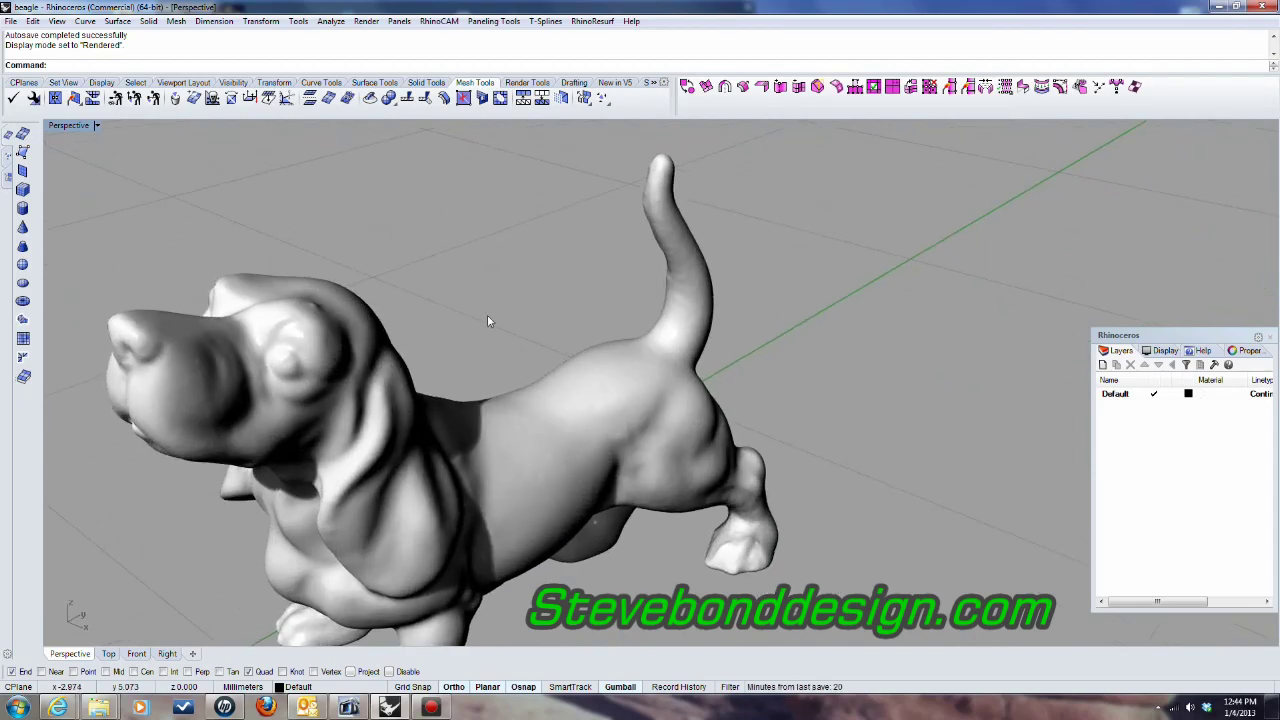
{"action": "scroll", "coordinate": [430, 364], "scroll_direction": "up", "scroll_amount": 5}
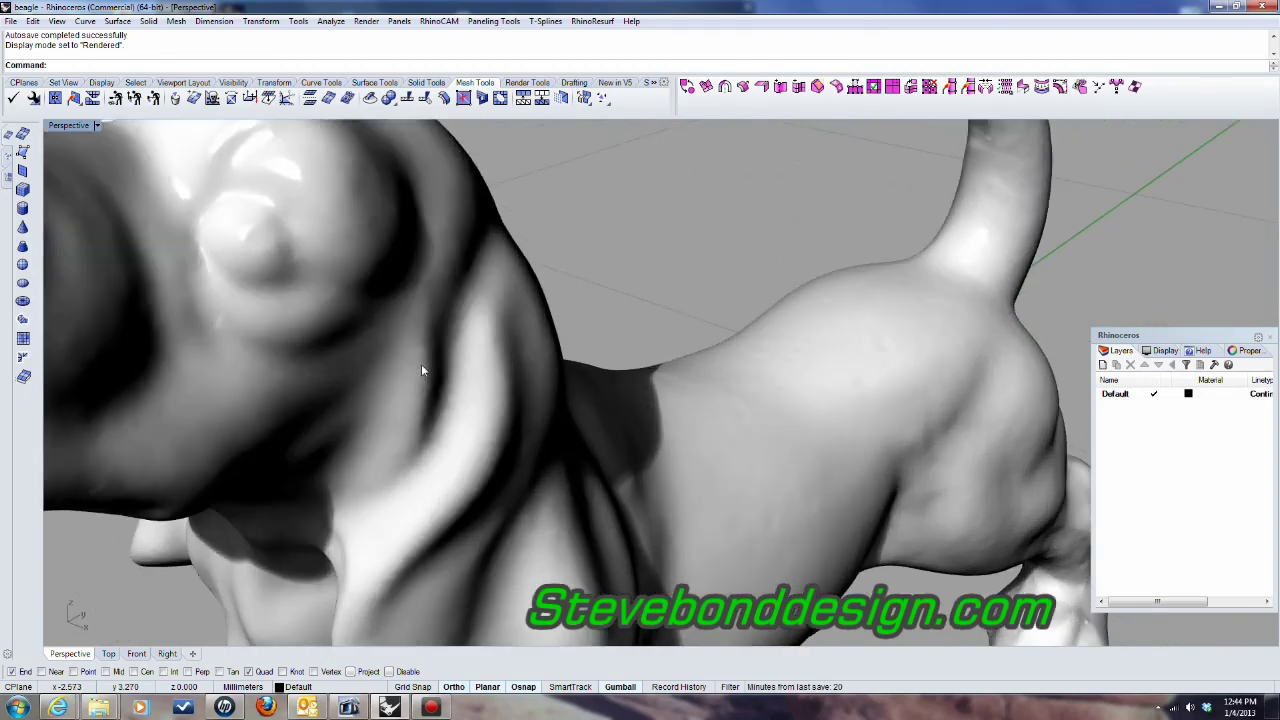
{"action": "scroll", "coordinate": [421, 364], "scroll_direction": "down", "scroll_amount": 3}
{"action": "right_click_drag", "start_coordinate": [421, 364], "coordinate": [512, 278]}
{"action": "scroll", "coordinate": [480, 390], "scroll_direction": "down", "scroll_amount": 3}
{"action": "scroll", "coordinate": [512, 278], "scroll_direction": "down", "scroll_amount": 3}
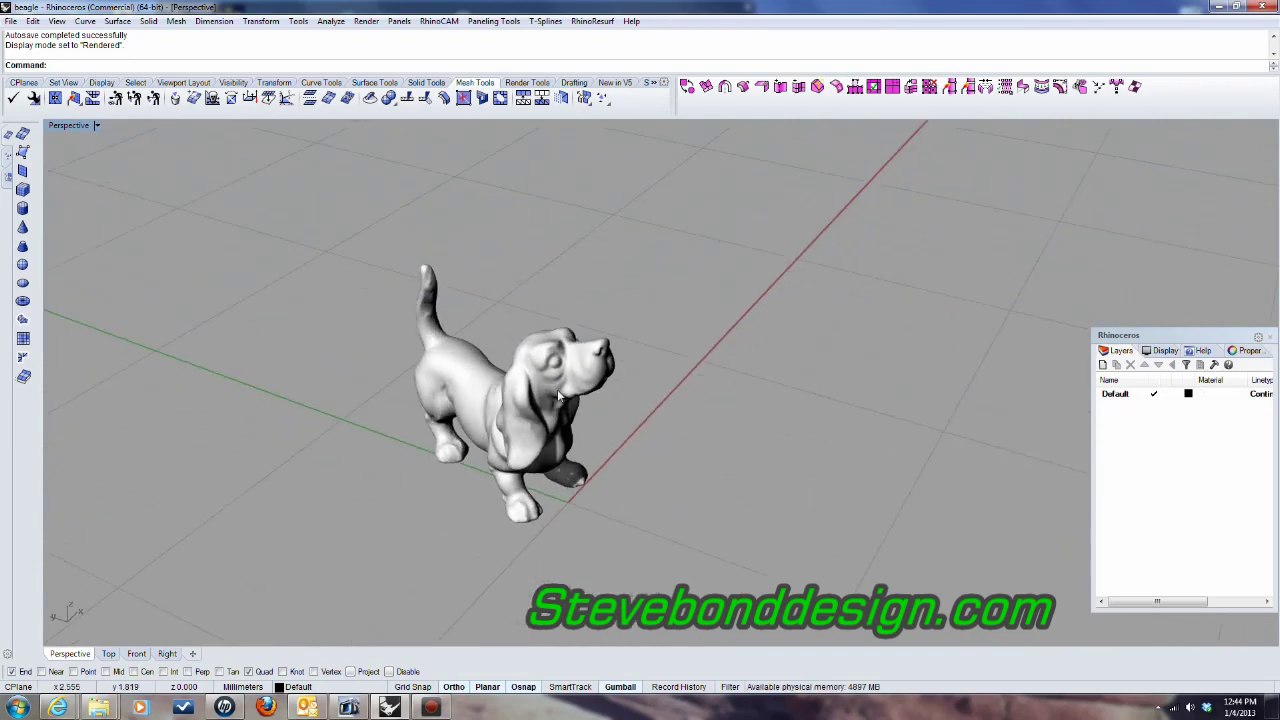
{"action": "scroll", "coordinate": [557, 389], "scroll_direction": "up", "scroll_amount": 6}
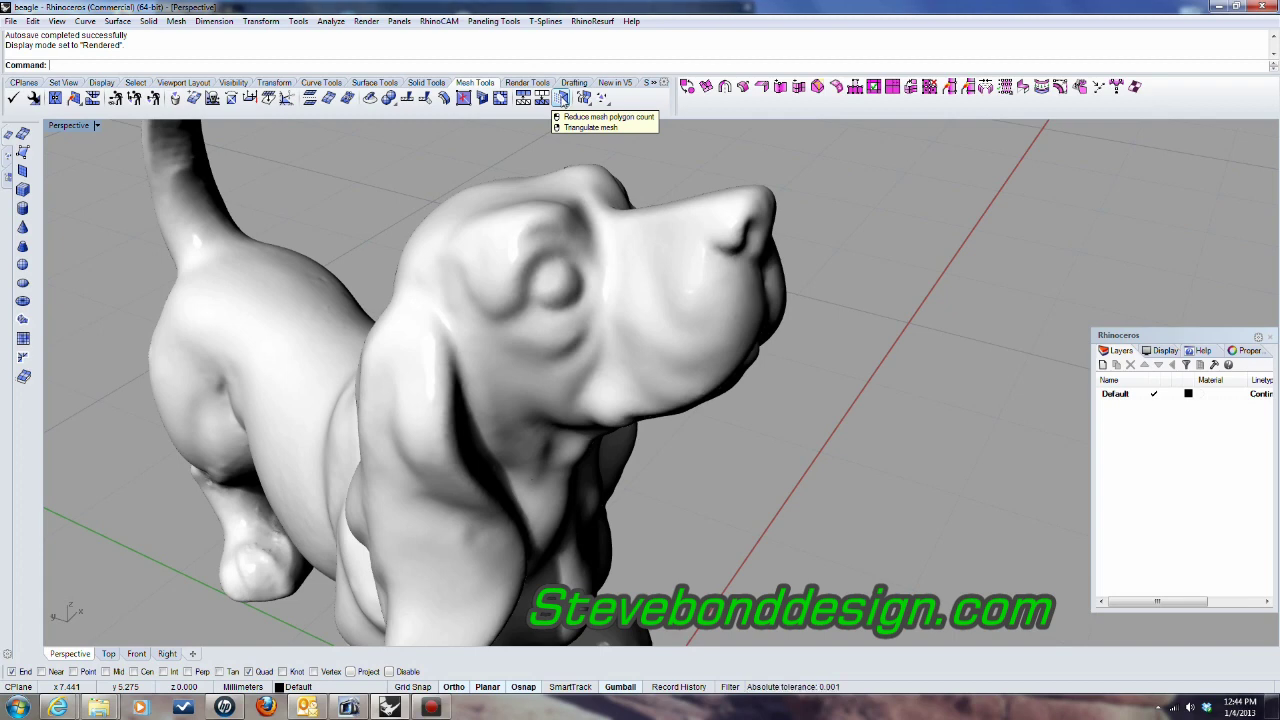
- Run Reduce Mesh on the beagle with the default options, cutting 404369 faces to 281403
{"action": "left_click", "coordinate": [563, 99]}
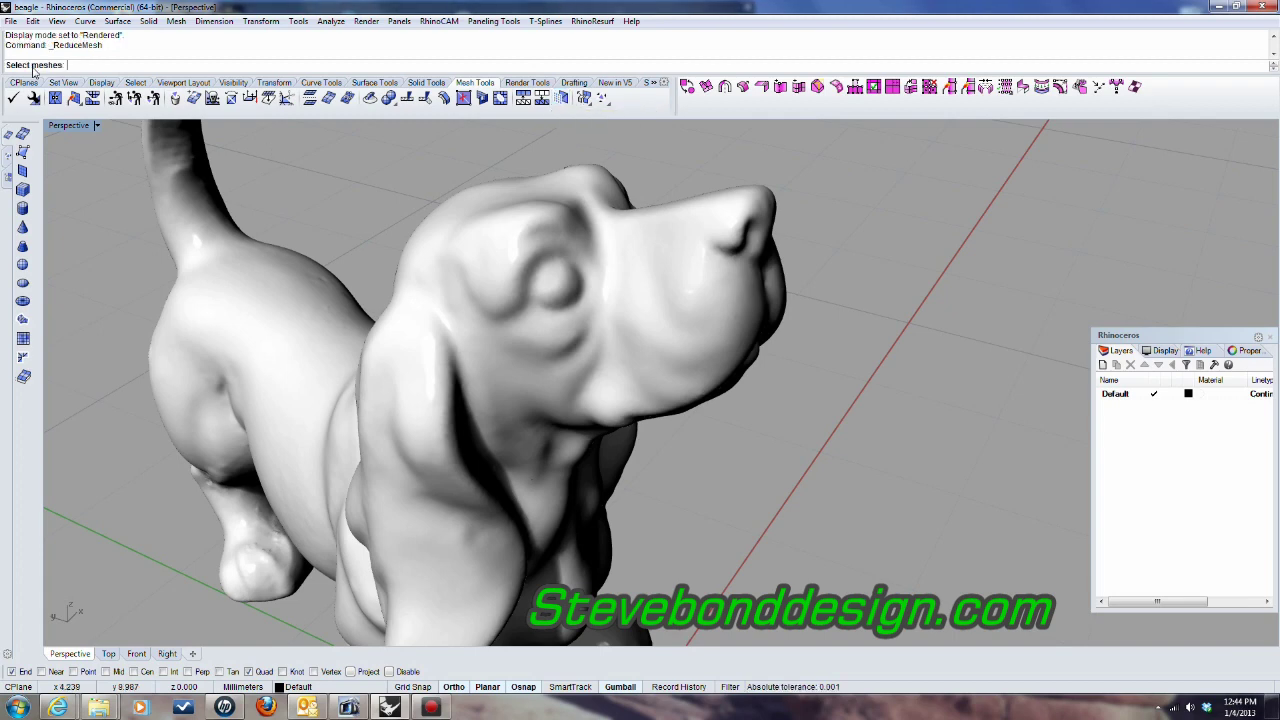
{"action": "left_click", "coordinate": [257, 275]}
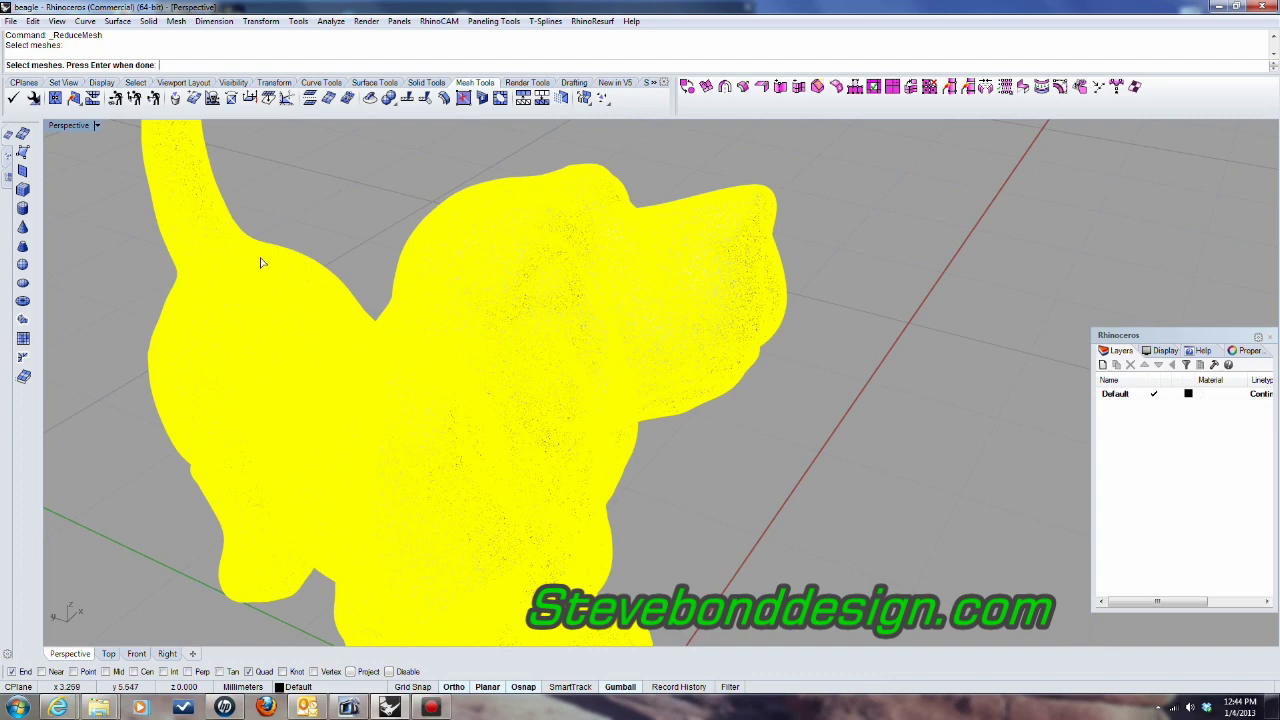
{"action": "key", "text": "Return"}
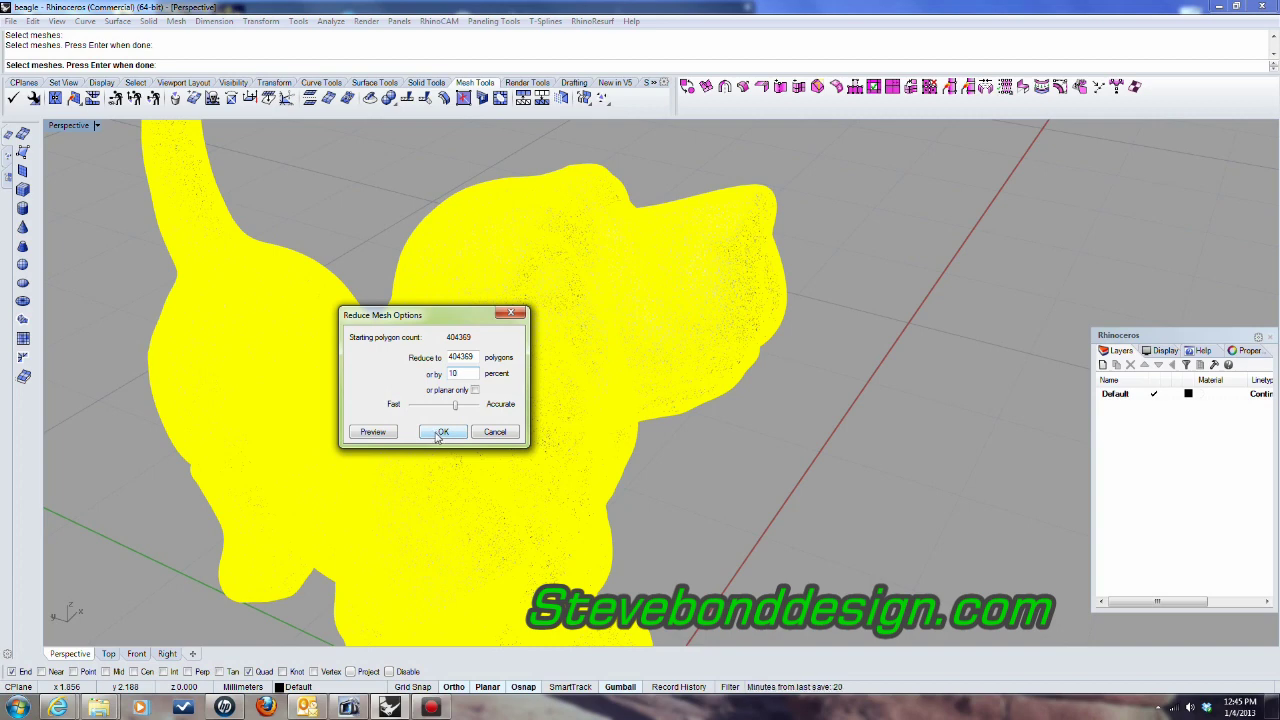
{"action": "left_click", "coordinate": [440, 432]}
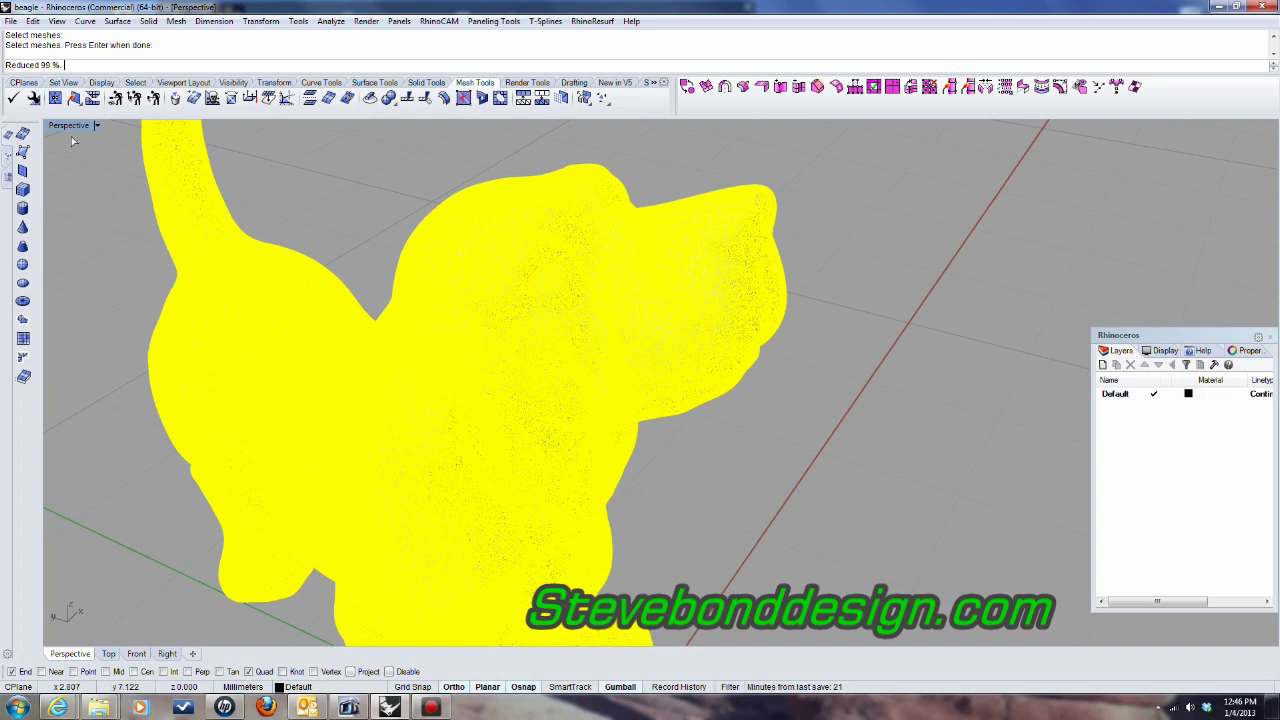
- Deselect the mesh, toggle Wireframe then Shaded display, and zoom out to the whole reduced dog
{"action": "left_click", "coordinate": [925, 562]}
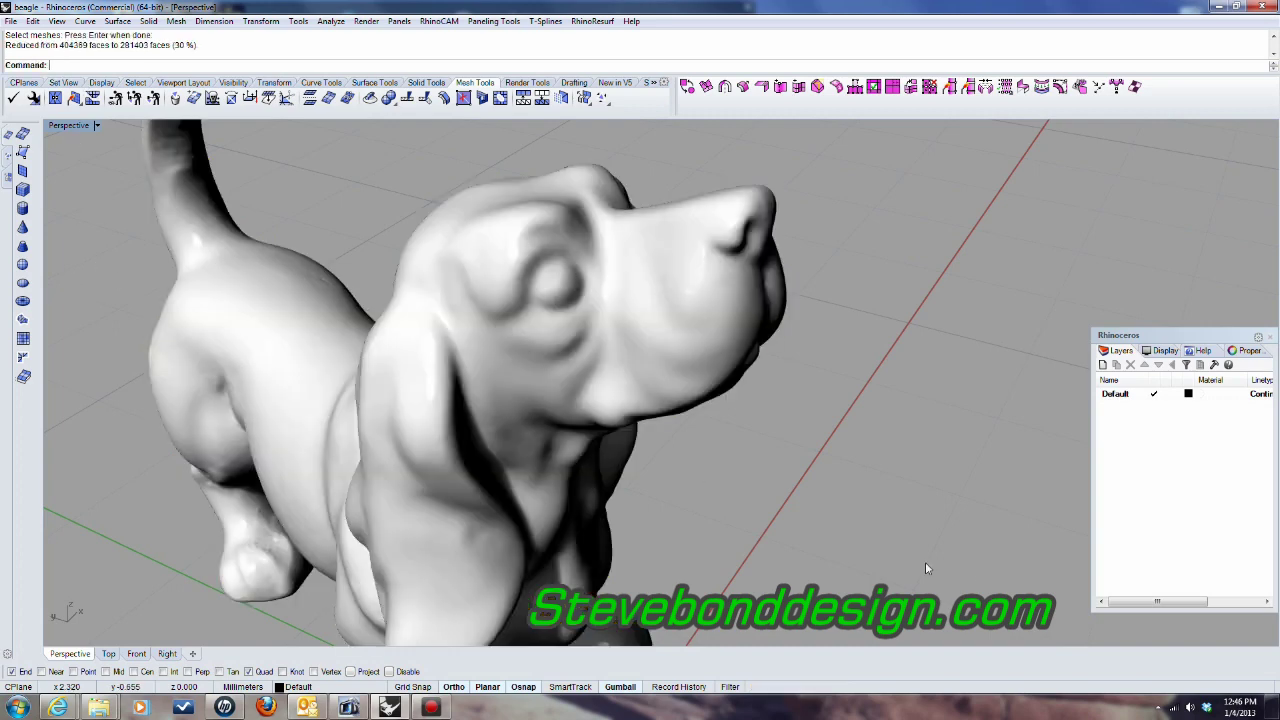
{"action": "scroll", "coordinate": [930, 550], "scroll_direction": "up", "scroll_amount": 5}
{"action": "scroll", "coordinate": [571, 362], "scroll_direction": "up", "scroll_amount": 6}
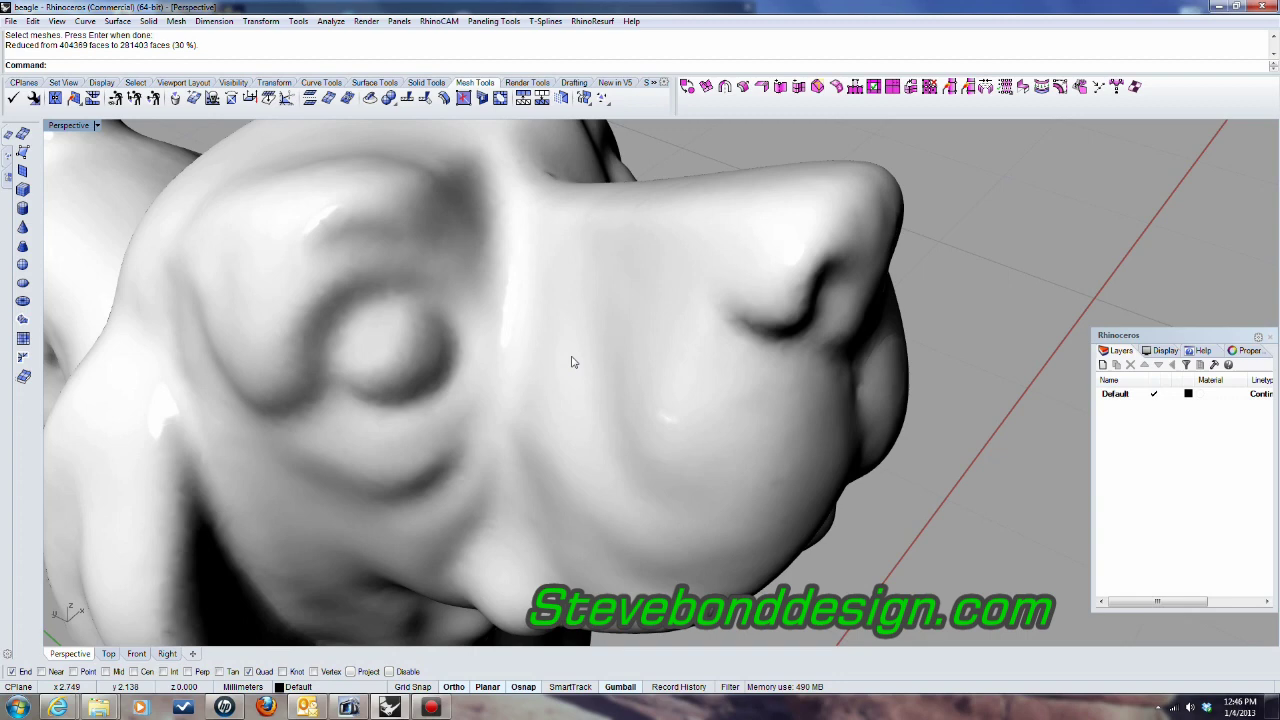
{"action": "scroll", "coordinate": [580, 386], "scroll_direction": "down", "scroll_amount": 5}
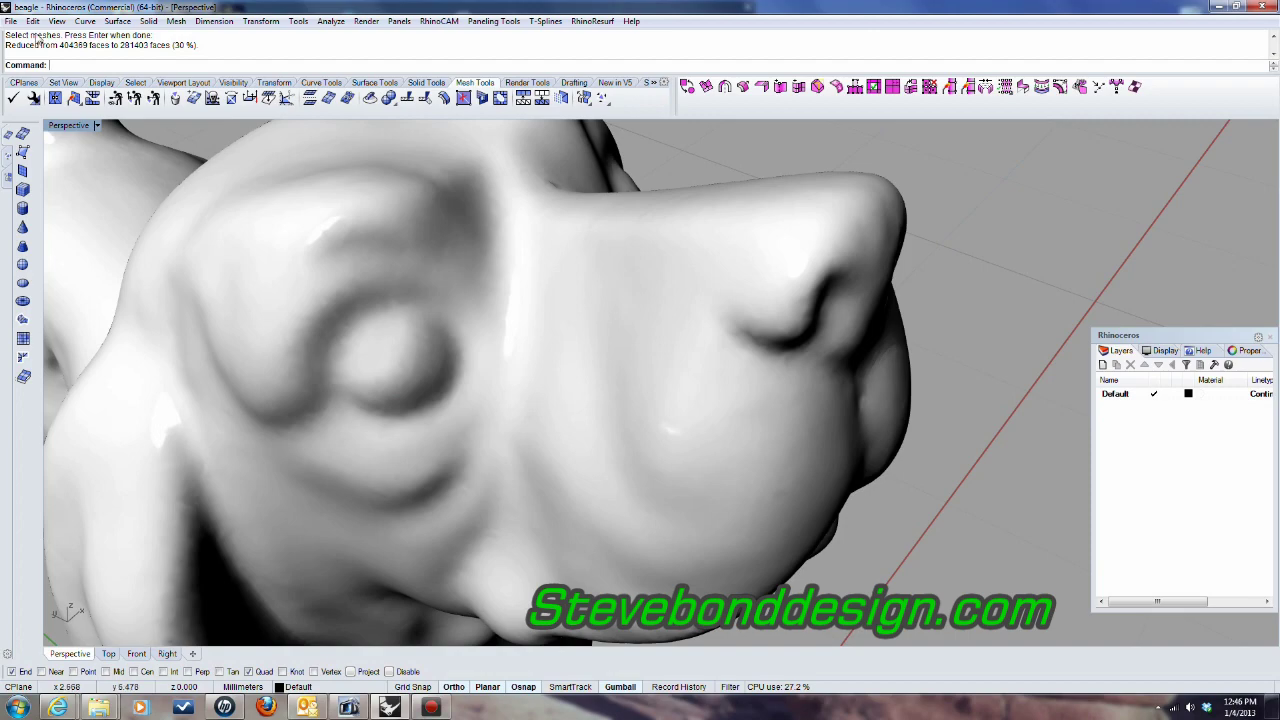
{"action": "left_click", "coordinate": [74, 126]}
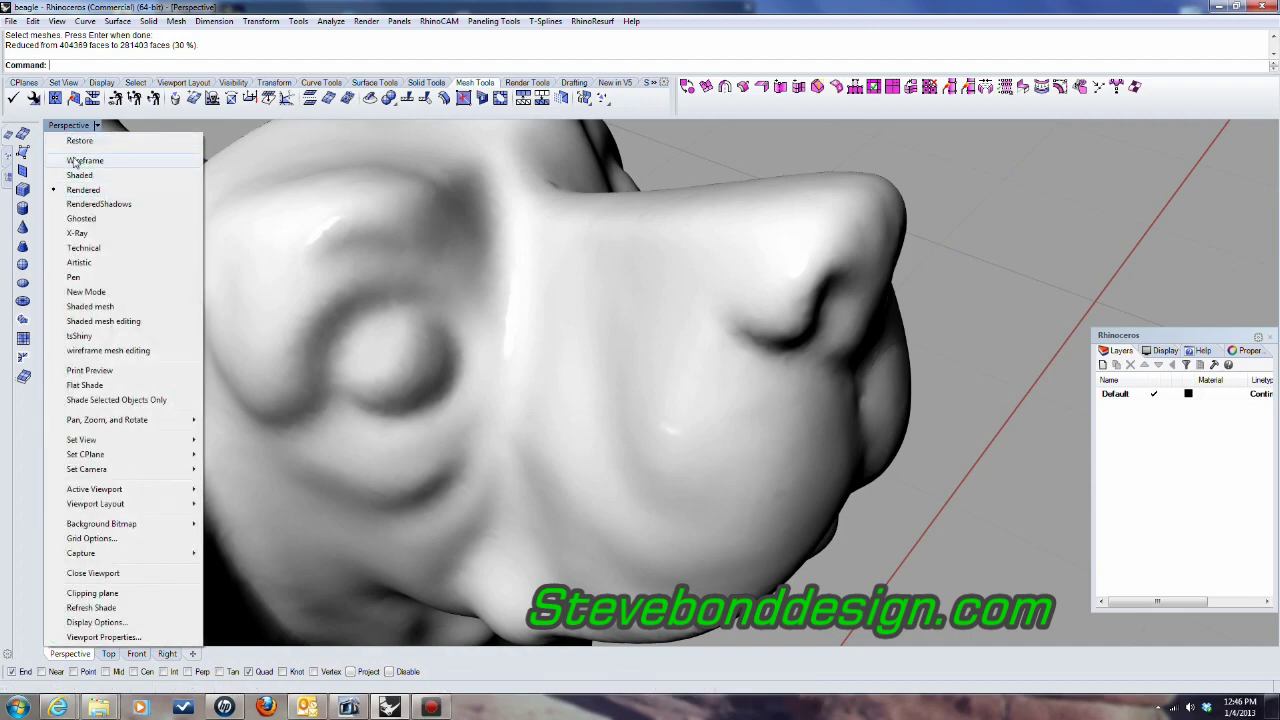
{"action": "left_click", "coordinate": [76, 161]}
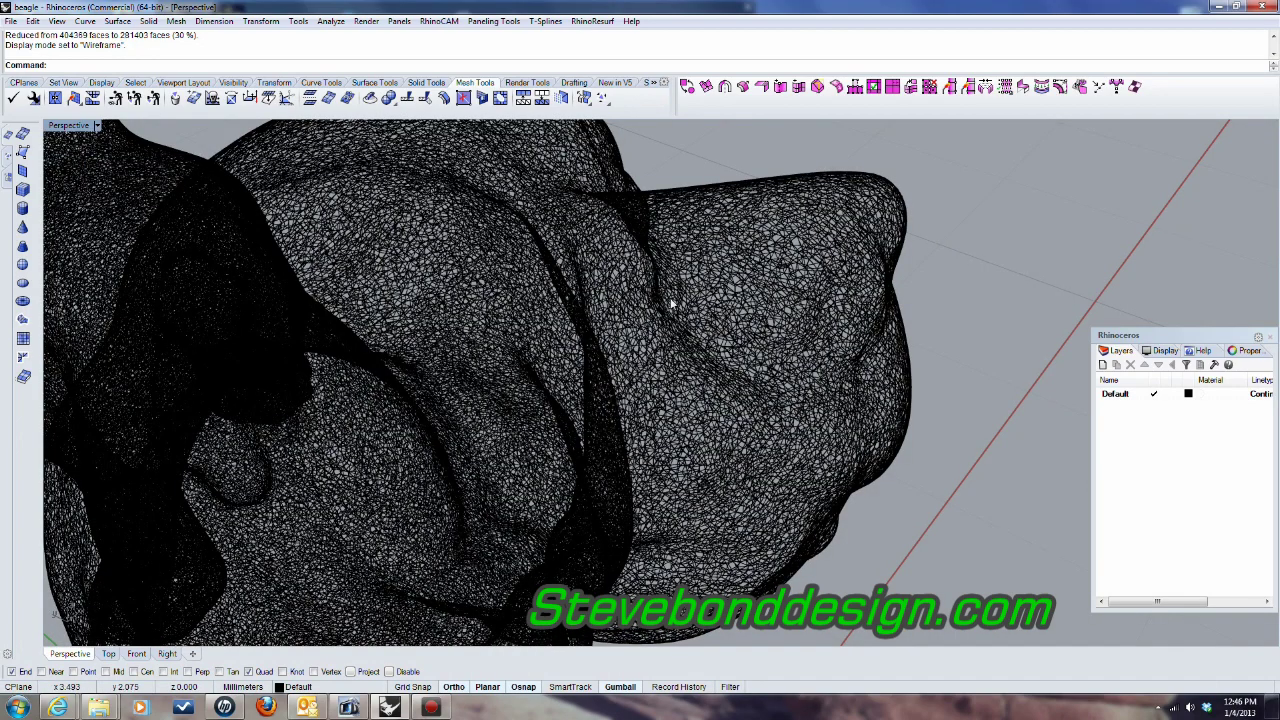
{"action": "left_click", "coordinate": [60, 126]}
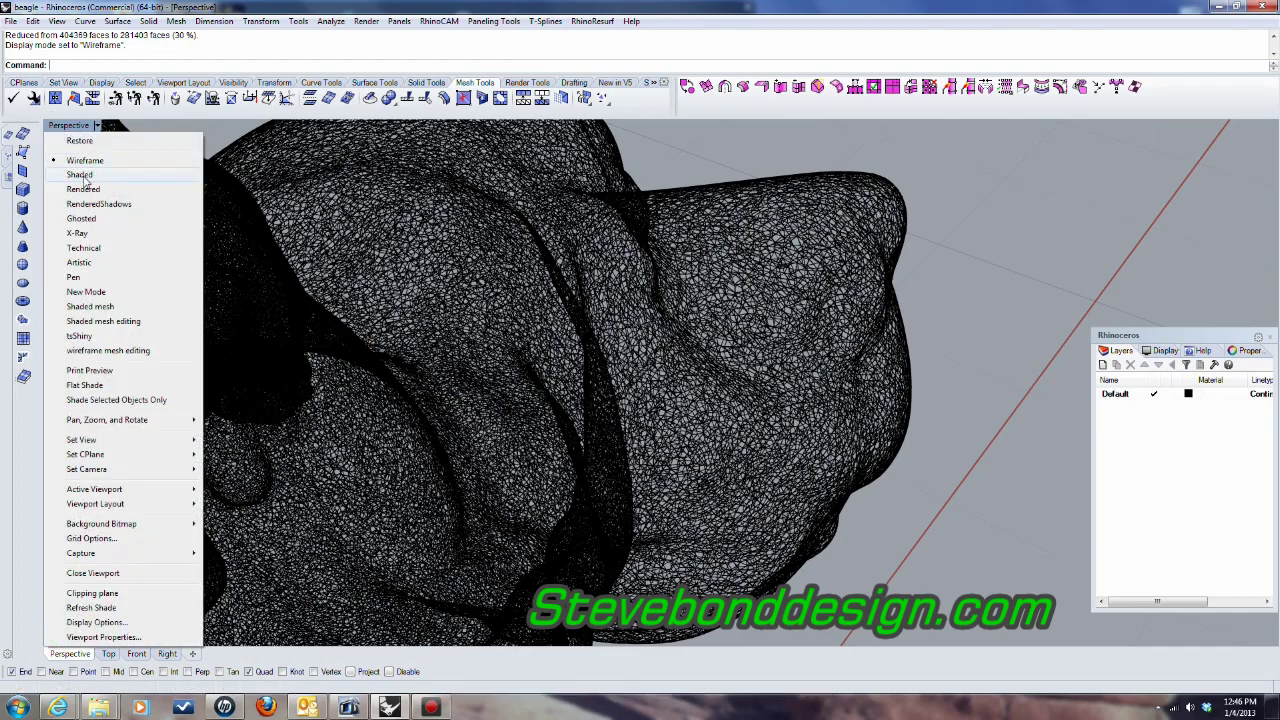
{"action": "left_click", "coordinate": [86, 177]}
{"action": "mouse_move", "coordinate": [771, 417]}
{"action": "right_mouse_down"}
{"action": "mouse_move", "coordinate": [938, 570]}
{"action": "mouse_move", "coordinate": [933, 505]}
{"action": "right_mouse_up"}
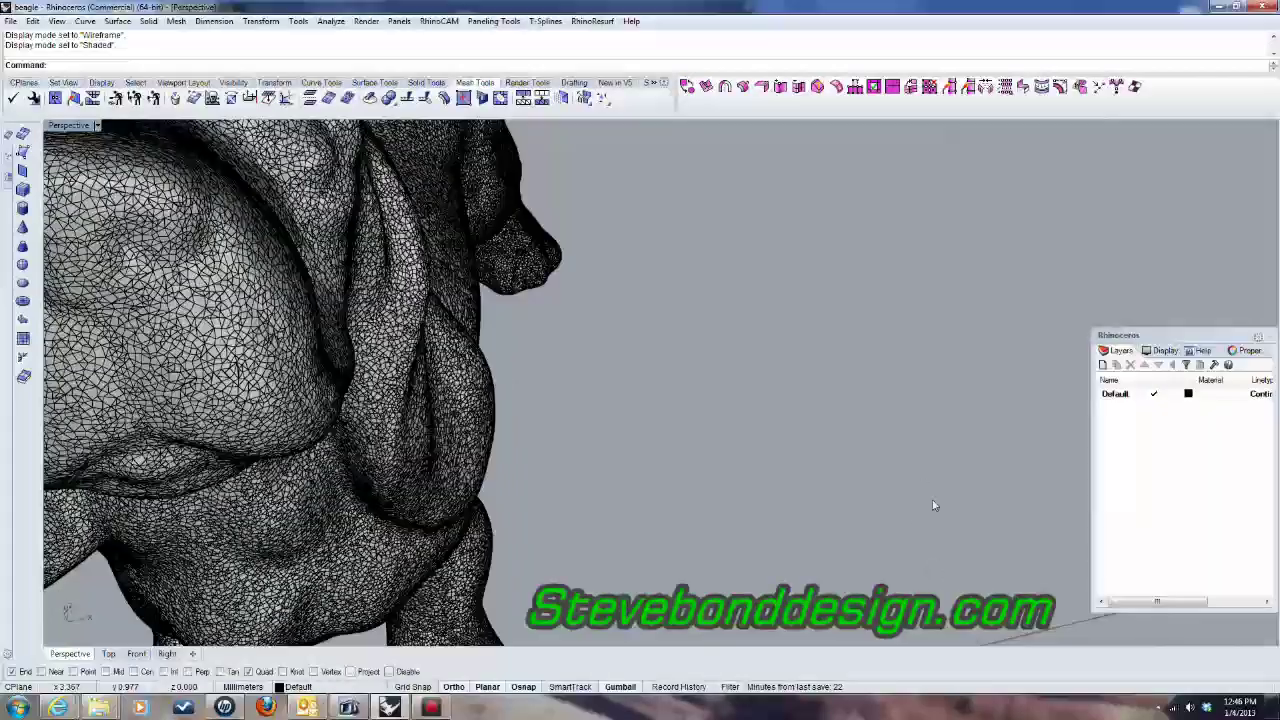
{"action": "scroll", "coordinate": [933, 505], "scroll_direction": "down", "scroll_amount": 5}
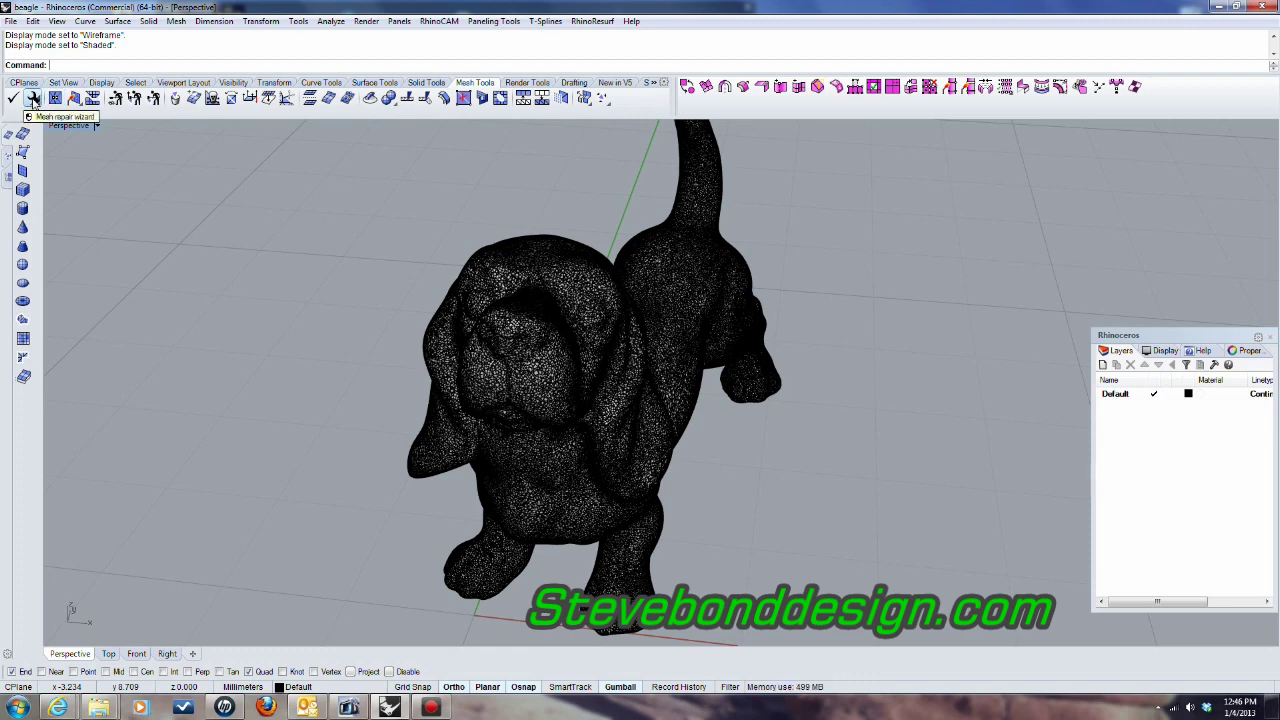
- Check the beagle mesh and repair it, removing its 1 non-manifold edge and fixing normals
{"action": "left_click", "coordinate": [33, 99]}
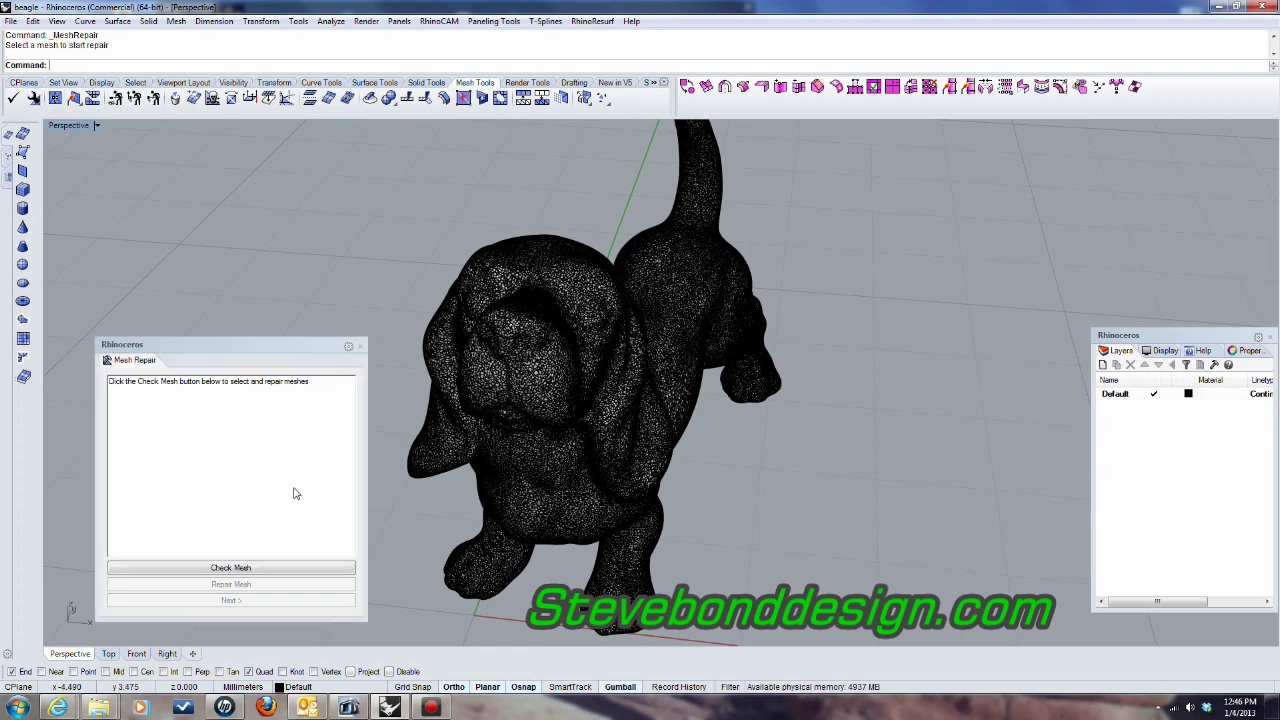
{"action": "left_click", "coordinate": [236, 571]}
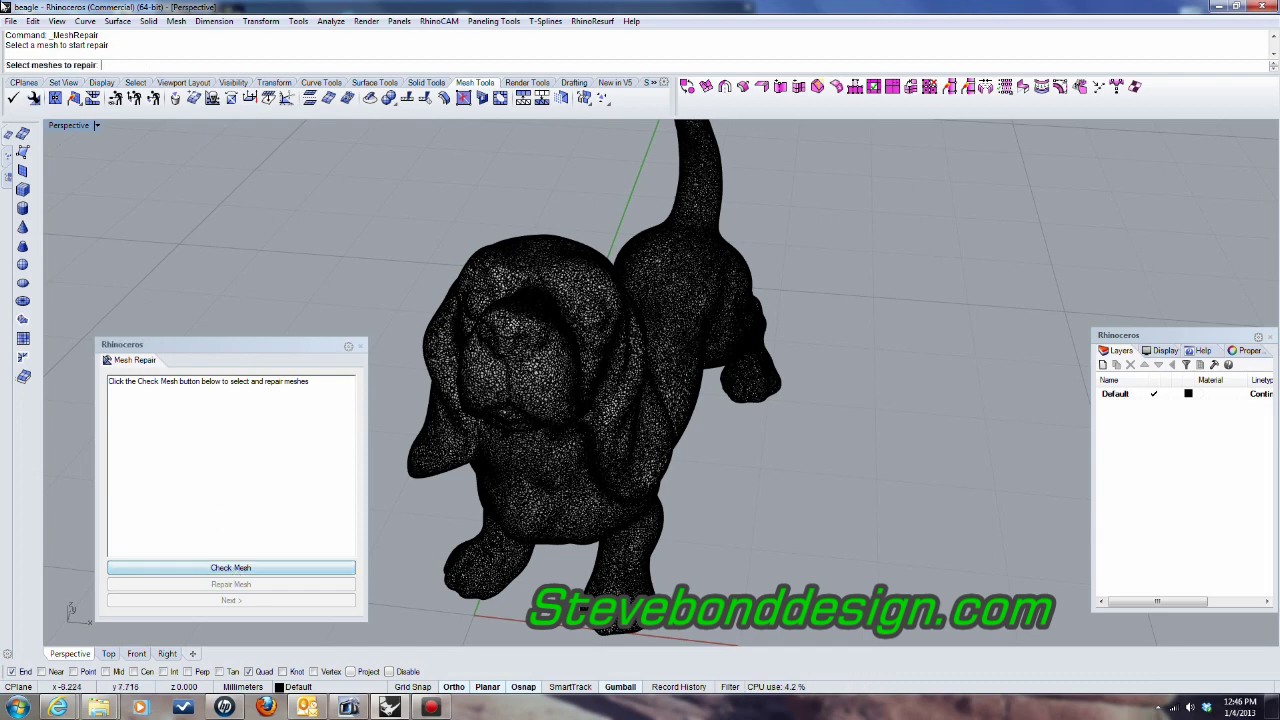
{"action": "left_click", "coordinate": [518, 373]}
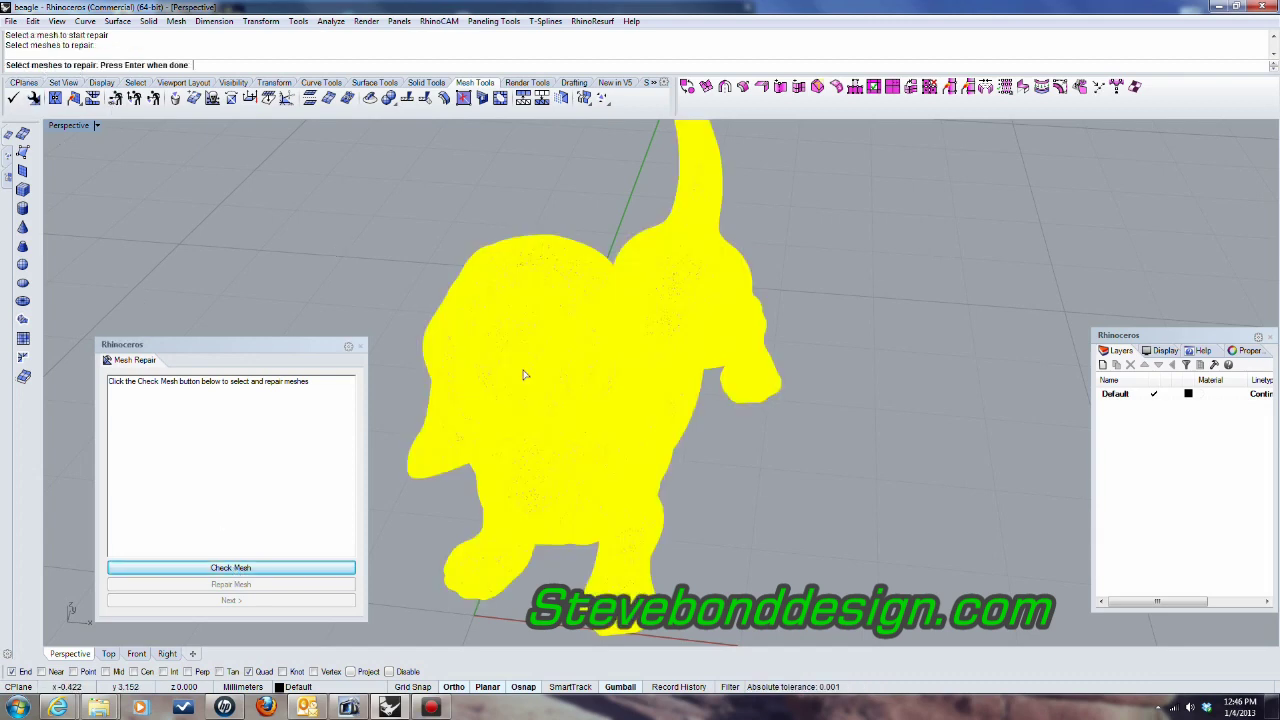
{"action": "key", "text": "Return"}
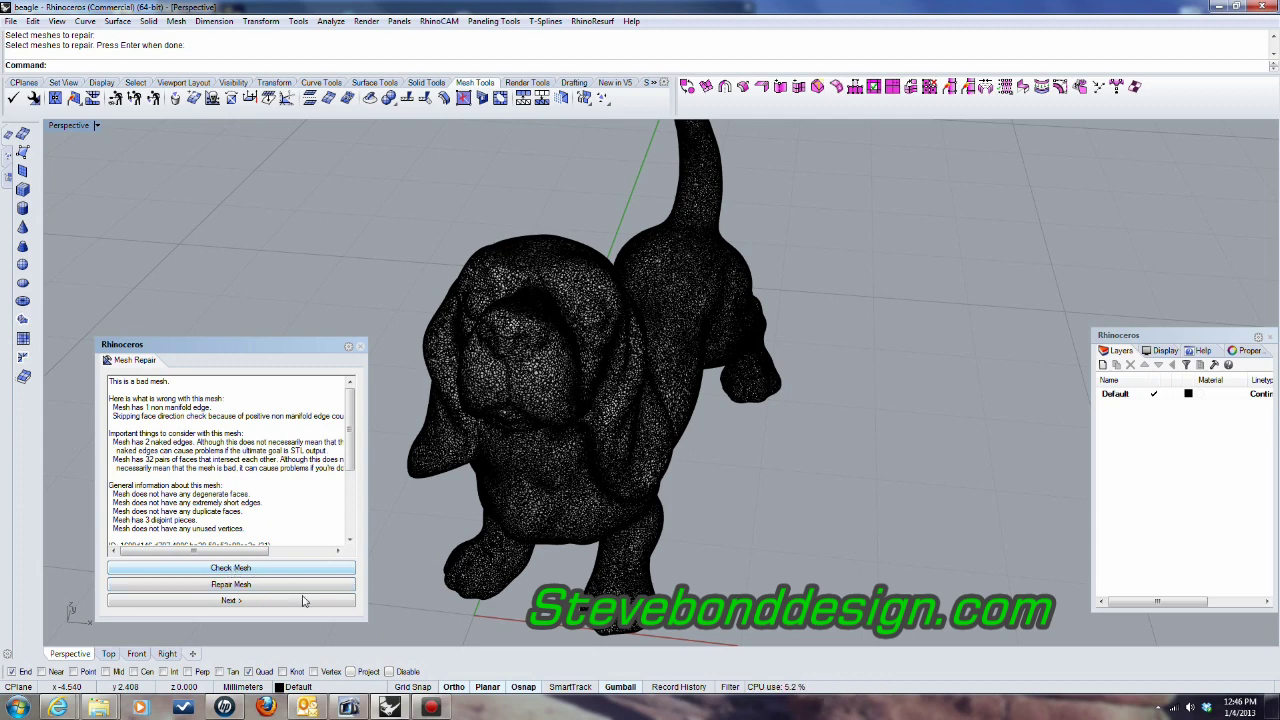
{"action": "left_click", "coordinate": [248, 586]}
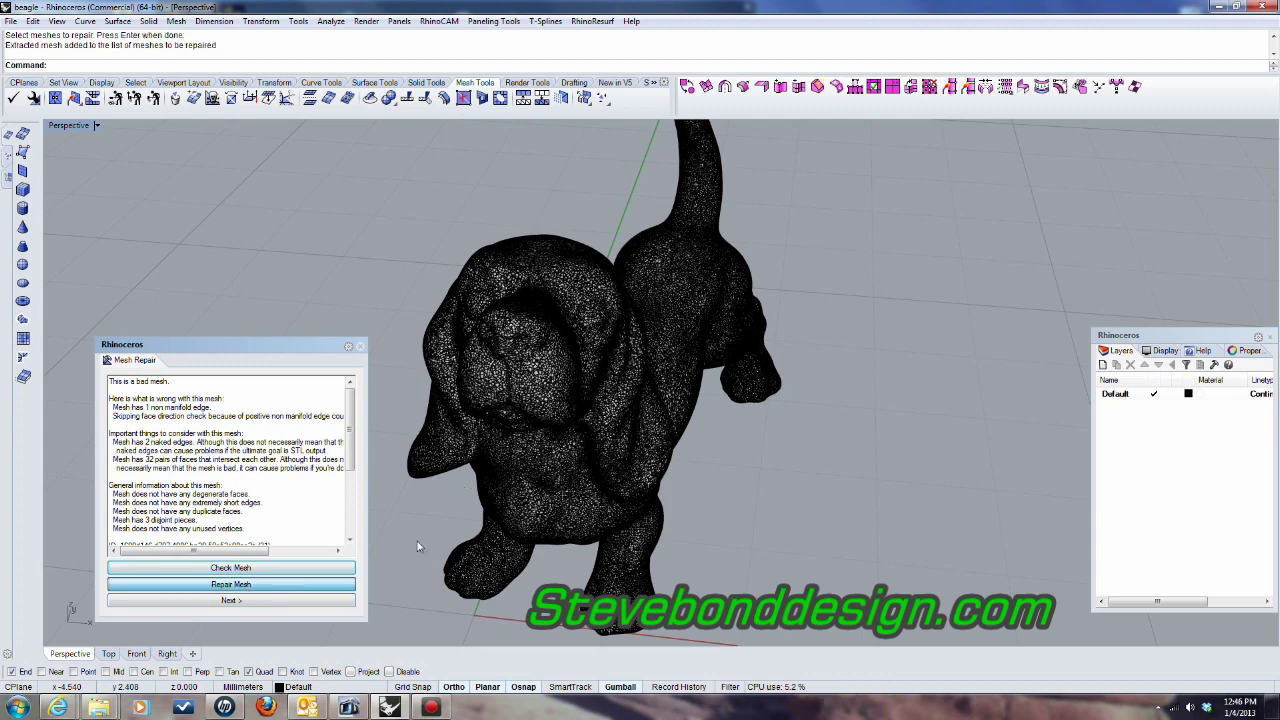
{"action": "left_click", "coordinate": [294, 587]}
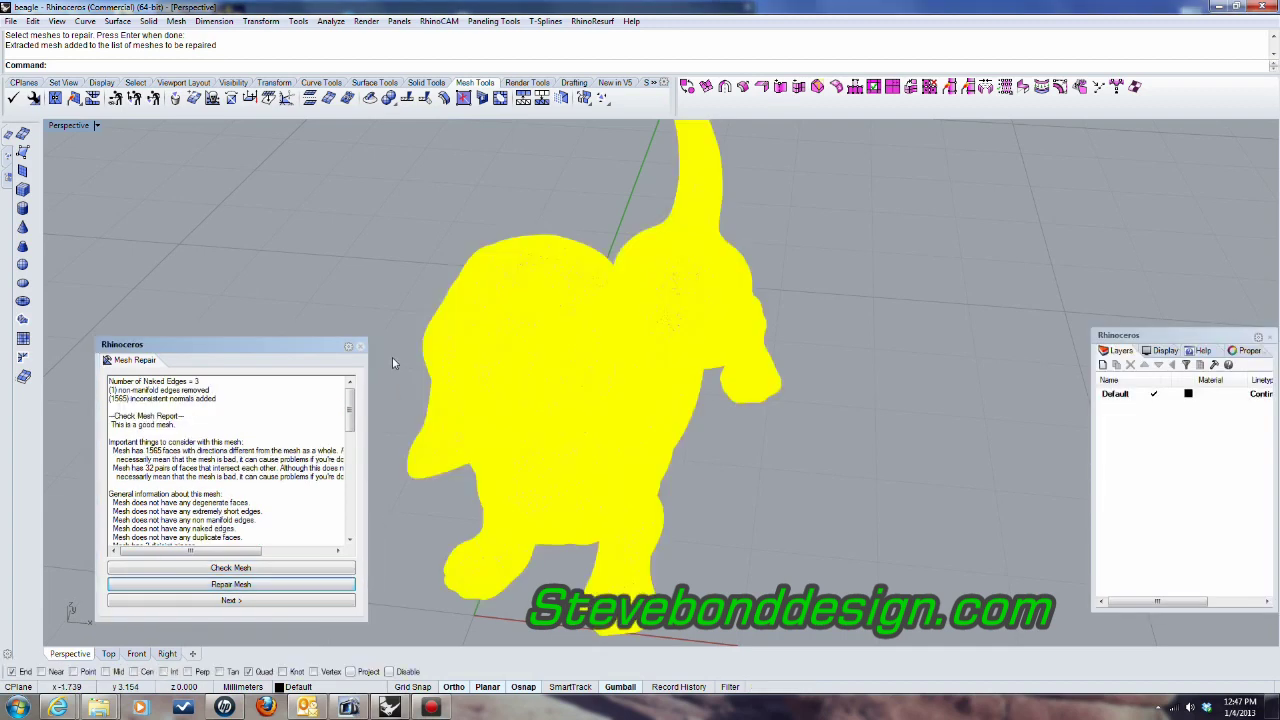
- Advance past the Edge Analysis showing no naked edges and finish the Mesh Repair wizard
{"action": "left_click", "coordinate": [244, 602]}
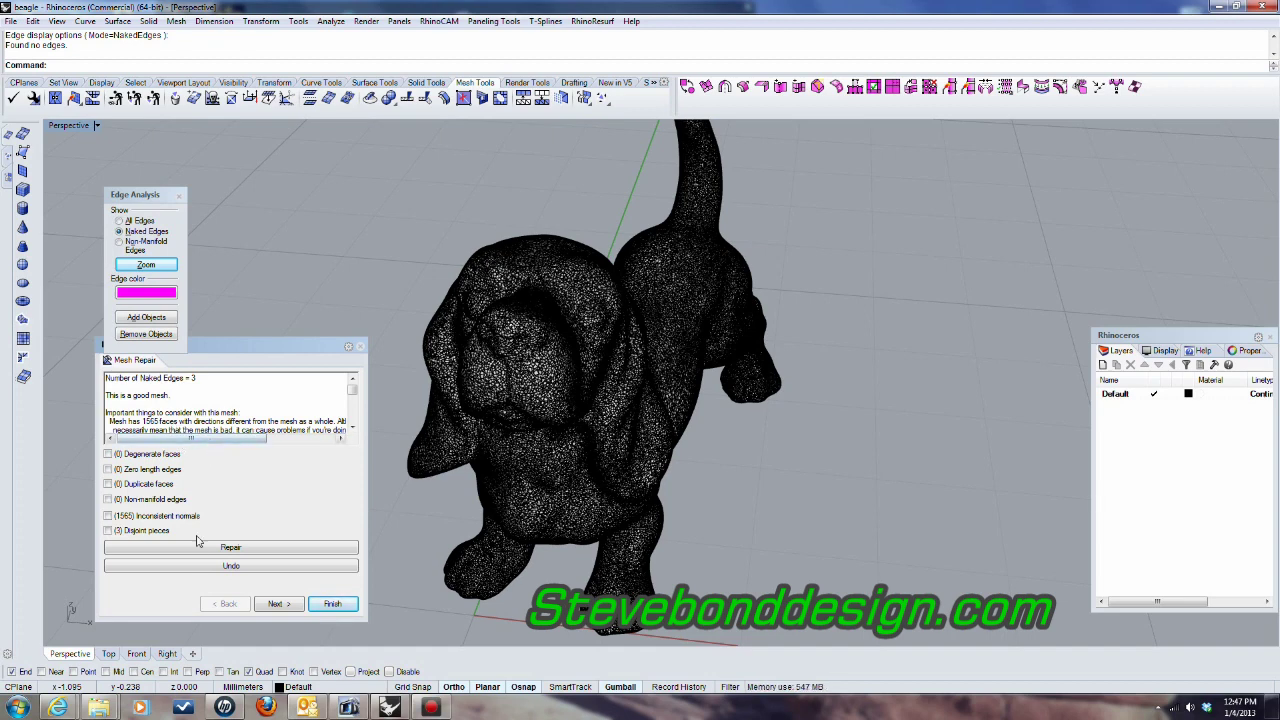
{"action": "left_click", "coordinate": [330, 604]}
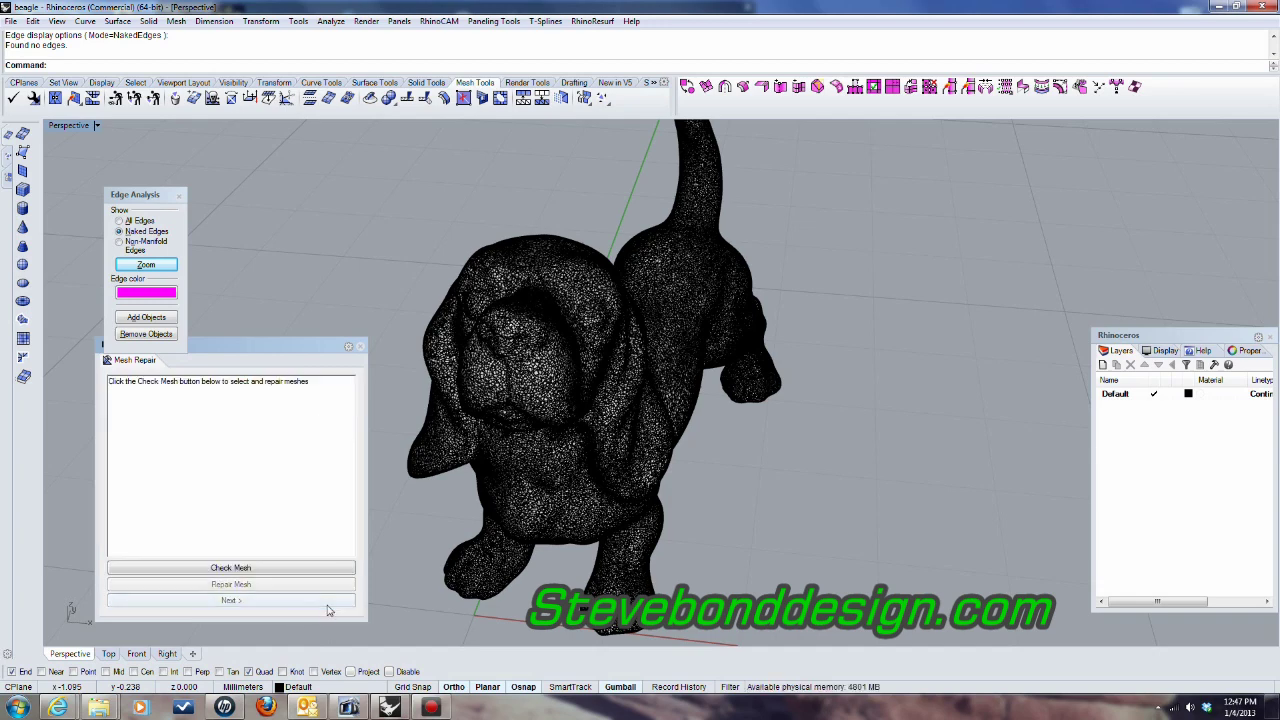
- Close the repair and edge analysis panels, then re-check the beagle, which reports a good mesh
{"action": "left_click", "coordinate": [360, 347]}
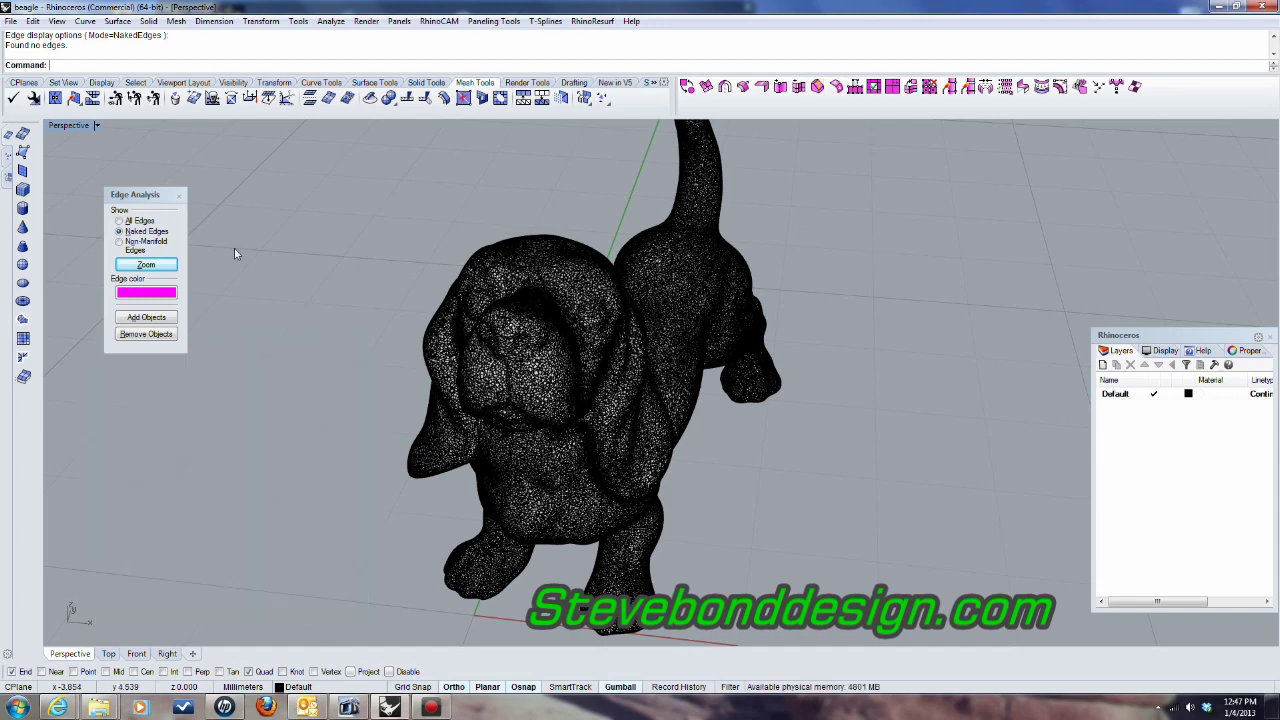
{"action": "left_click", "coordinate": [180, 194]}
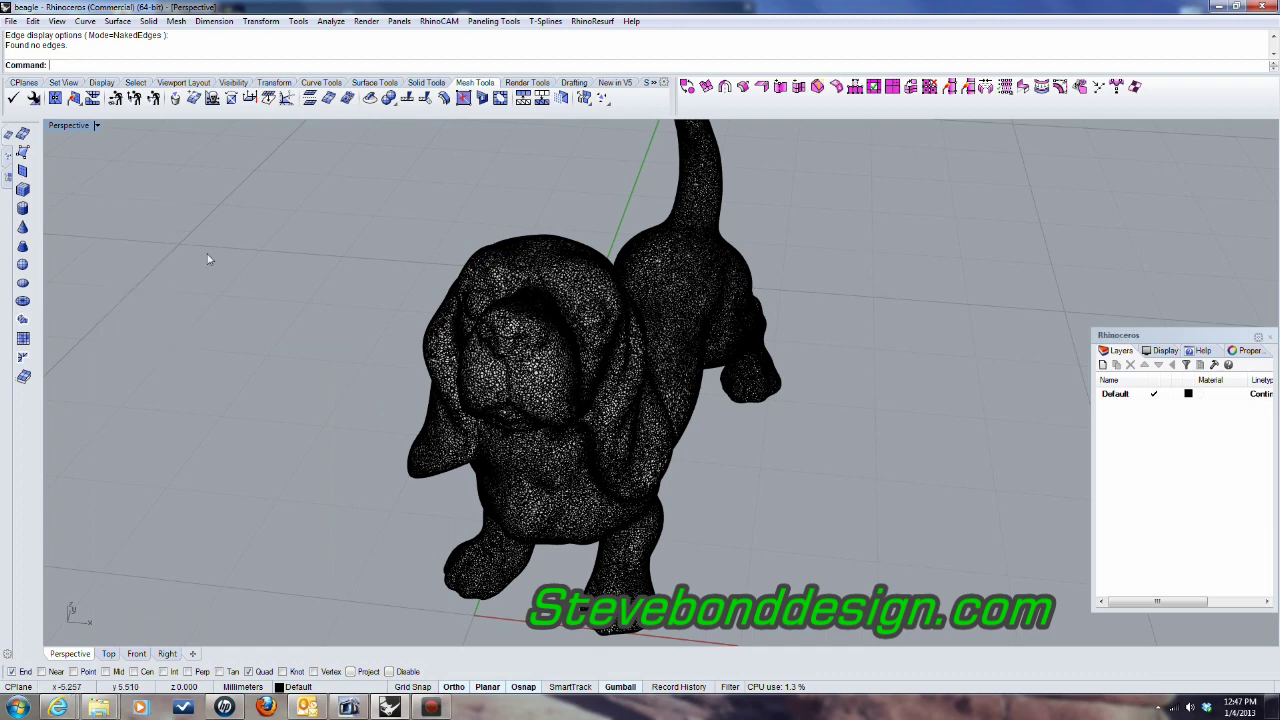
{"action": "left_click", "coordinate": [33, 98]}
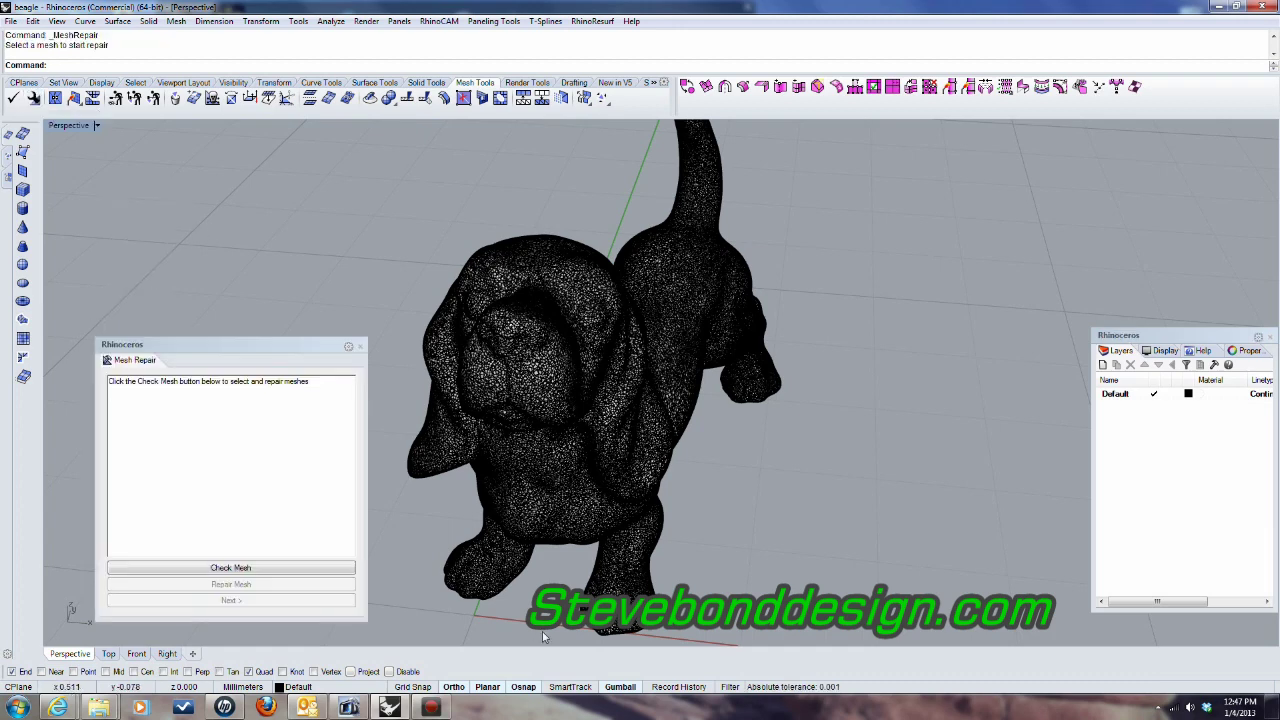
{"action": "left_click", "coordinate": [277, 570]}
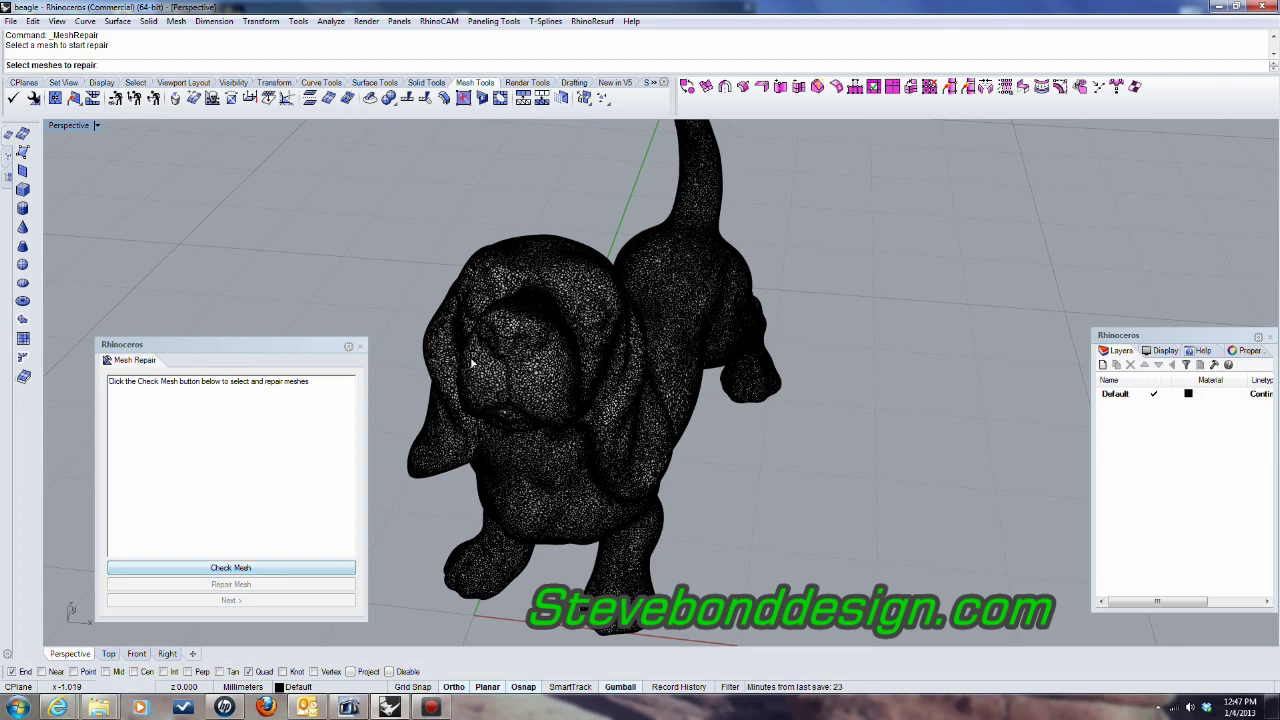
{"action": "left_click", "coordinate": [465, 363]}
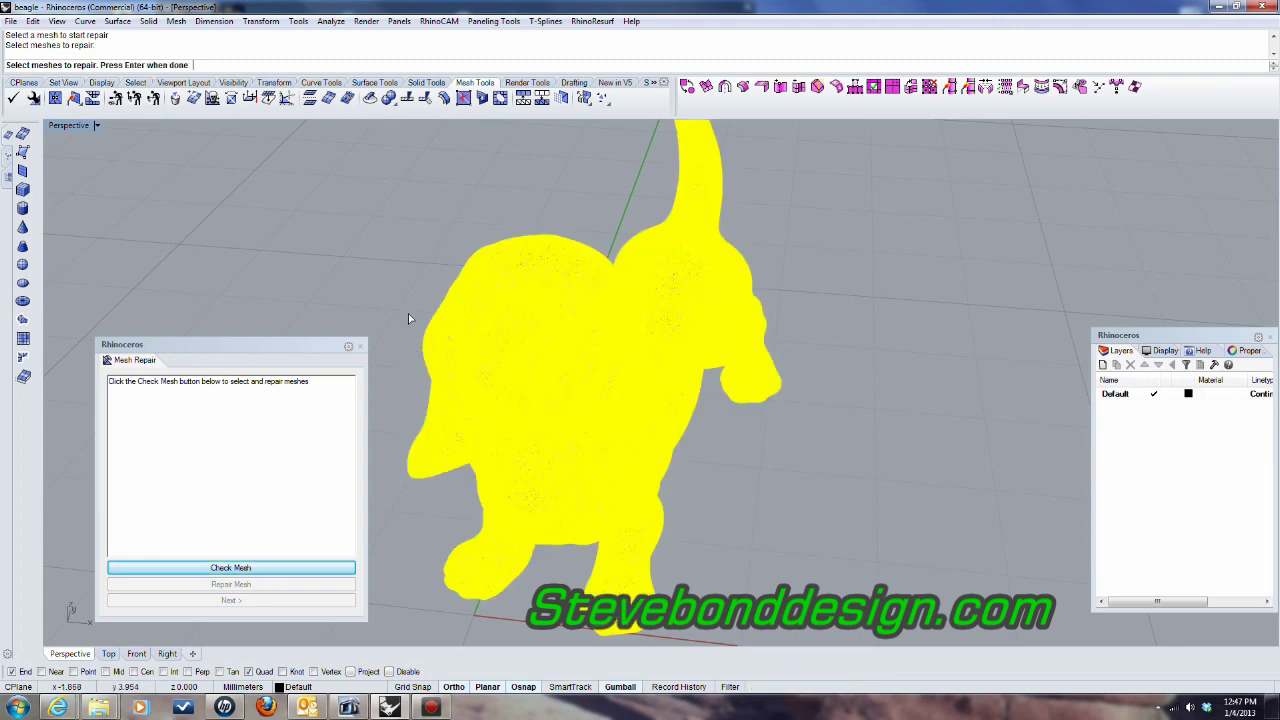
{"action": "key", "text": "Return"}
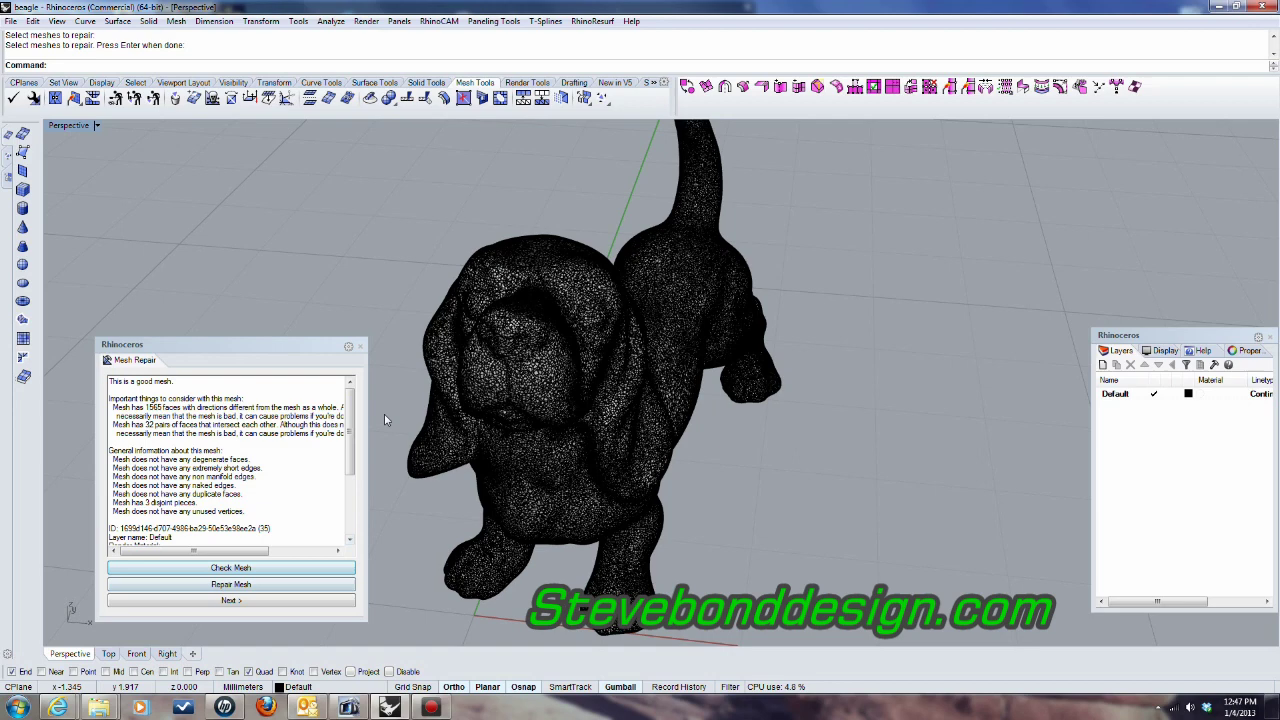
- Save the model to the Desktop as beagle.stl with the STL (*.stl) file type
{"action": "left_click", "coordinate": [361, 344]}
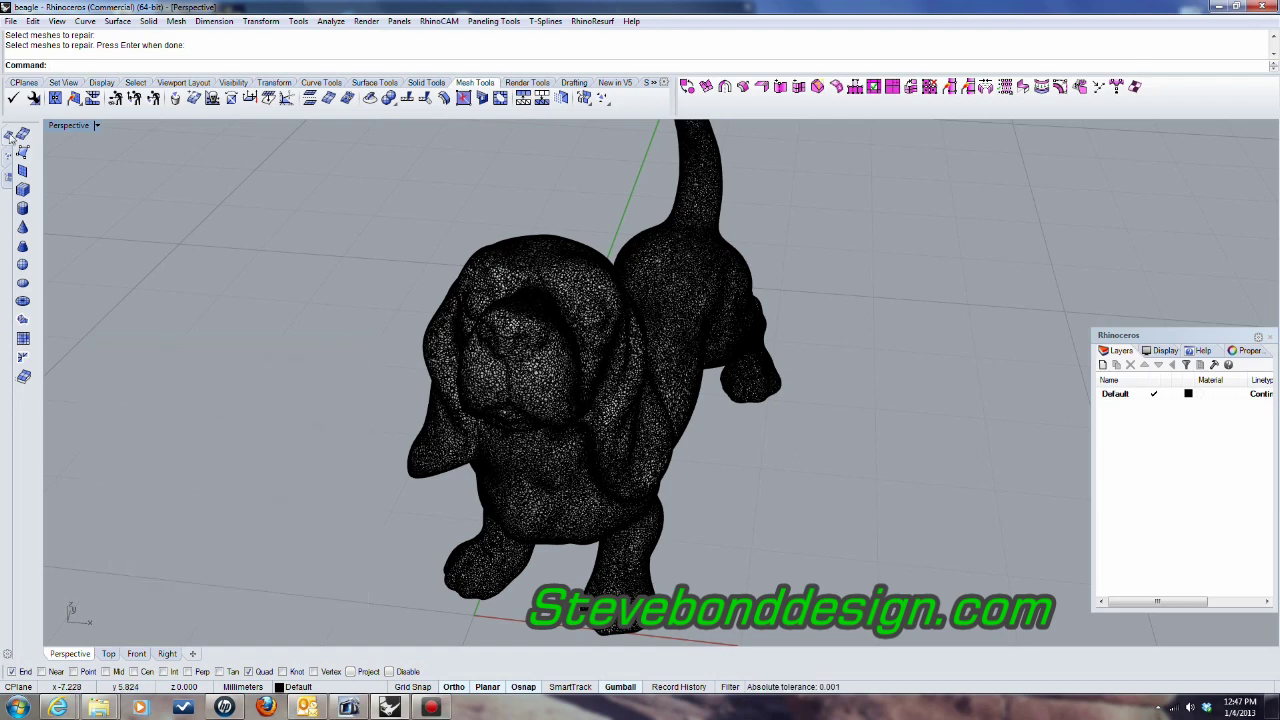
{"action": "left_click", "coordinate": [10, 21]}
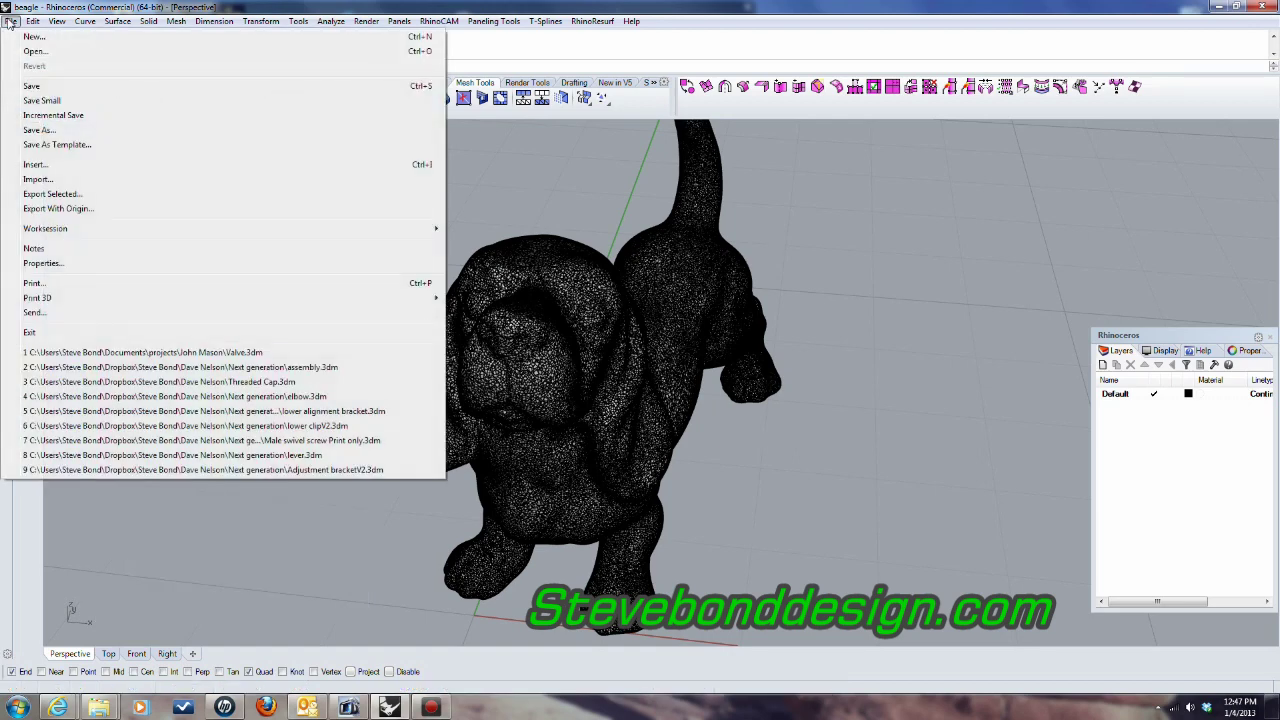
{"action": "left_click", "coordinate": [58, 130]}
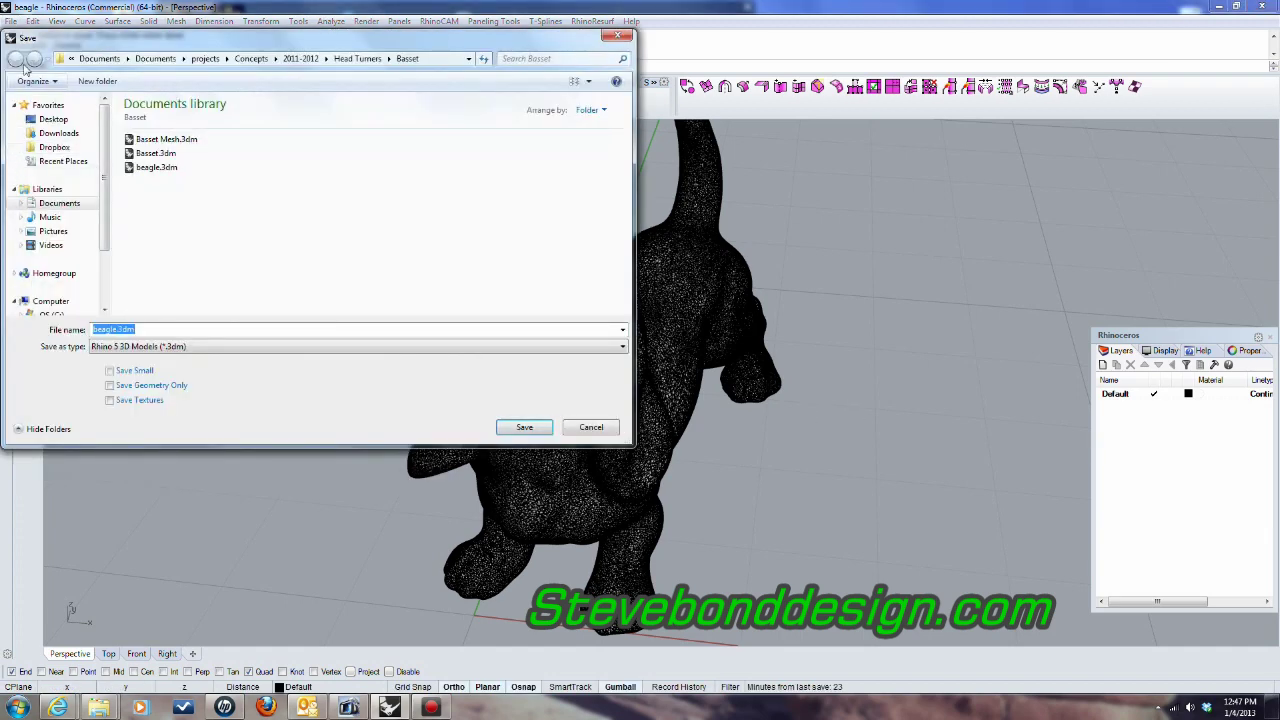
{"action": "left_click", "coordinate": [53, 120]}
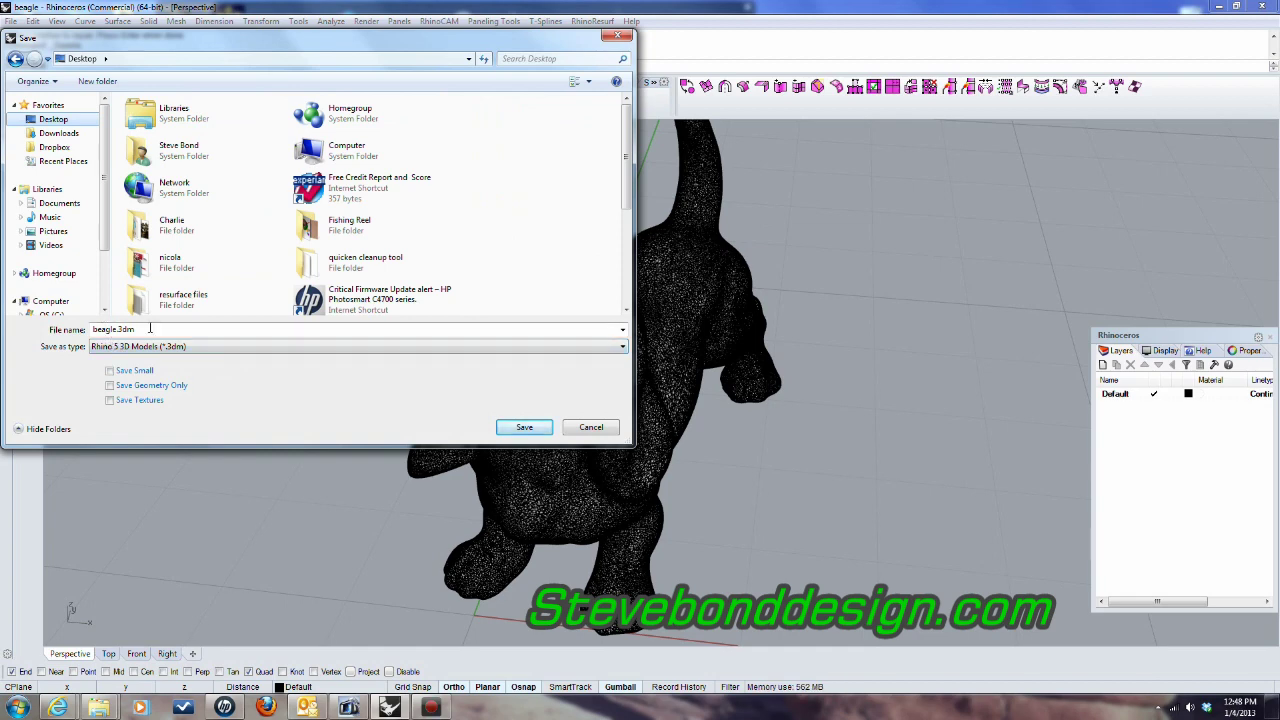
{"action": "left_click", "coordinate": [623, 346]}
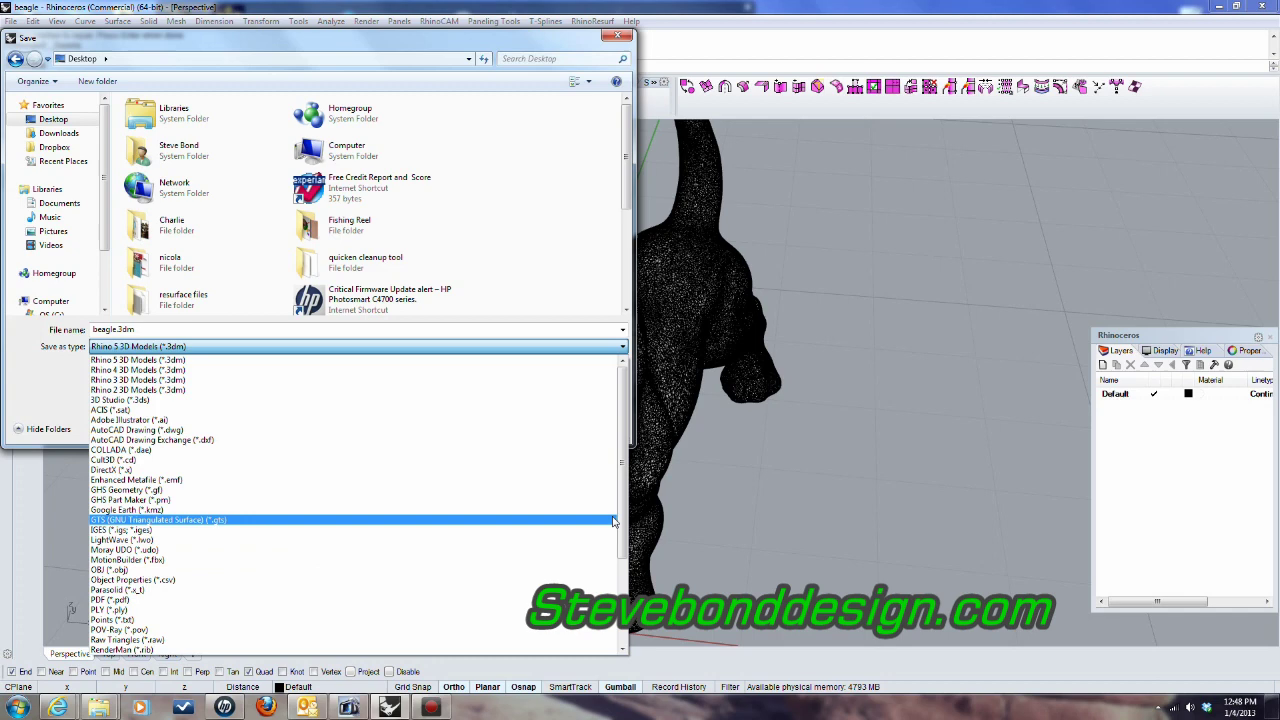
{"action": "left_click_drag", "start_coordinate": [621, 545], "coordinate": [618, 635]}
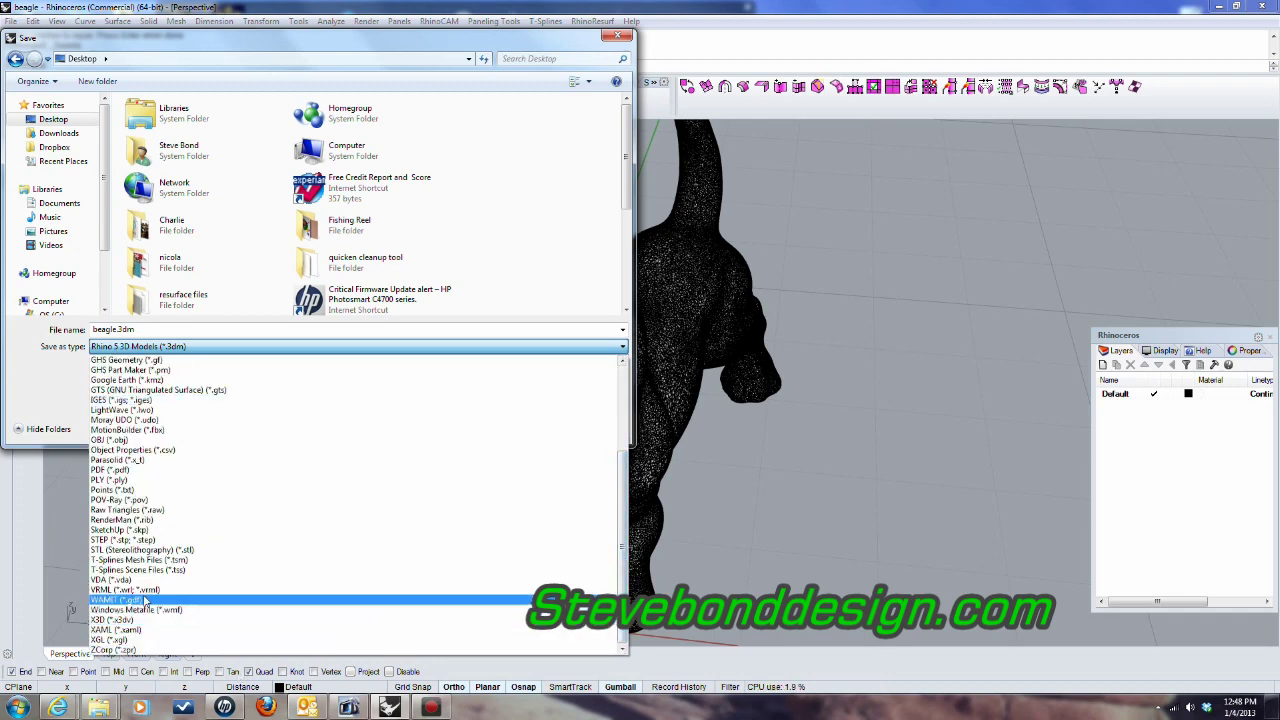
{"action": "left_click", "coordinate": [133, 551]}
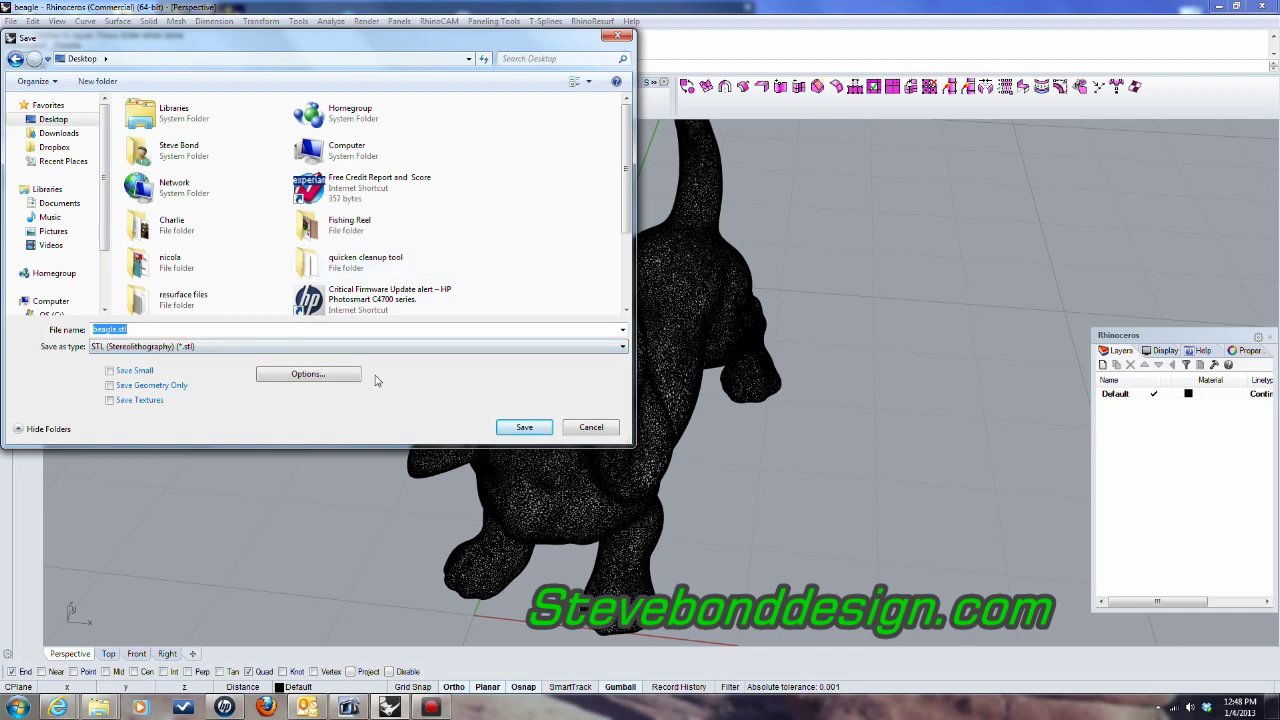
{"action": "left_click", "coordinate": [526, 428]}
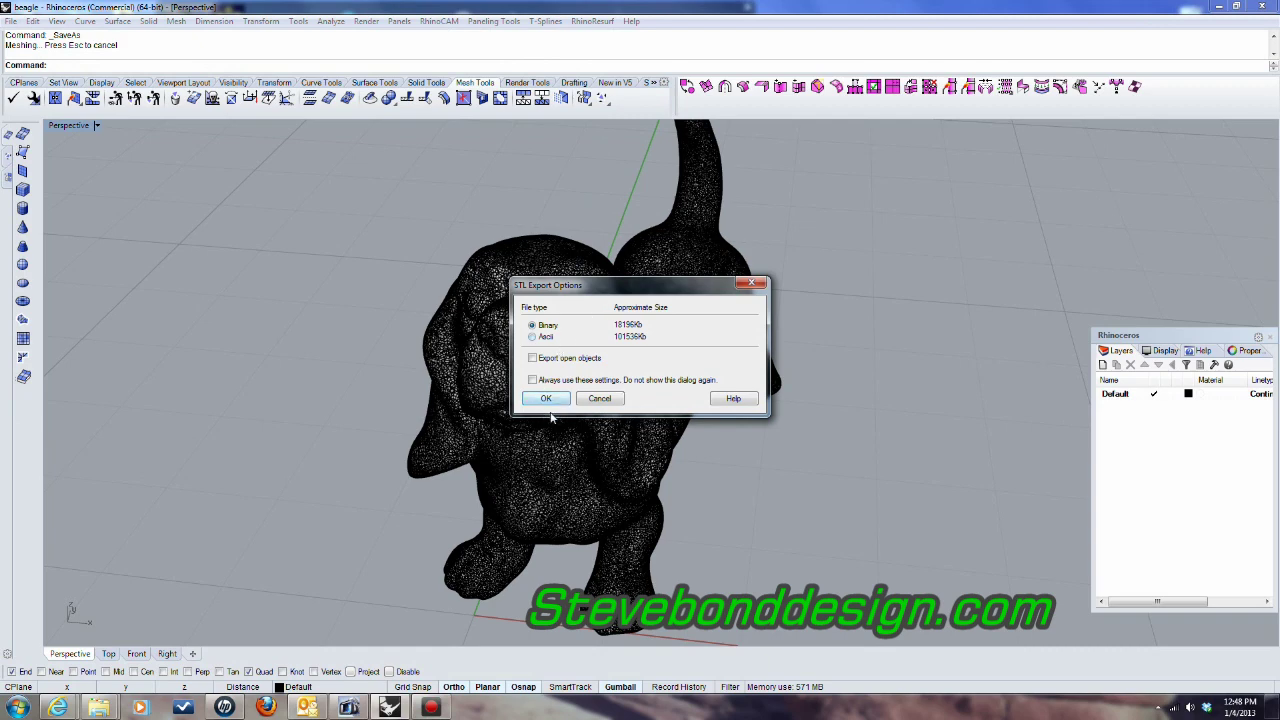
- Accept Binary STL export options and export beagle.stl despite the warning
{"action": "left_click", "coordinate": [548, 401]}
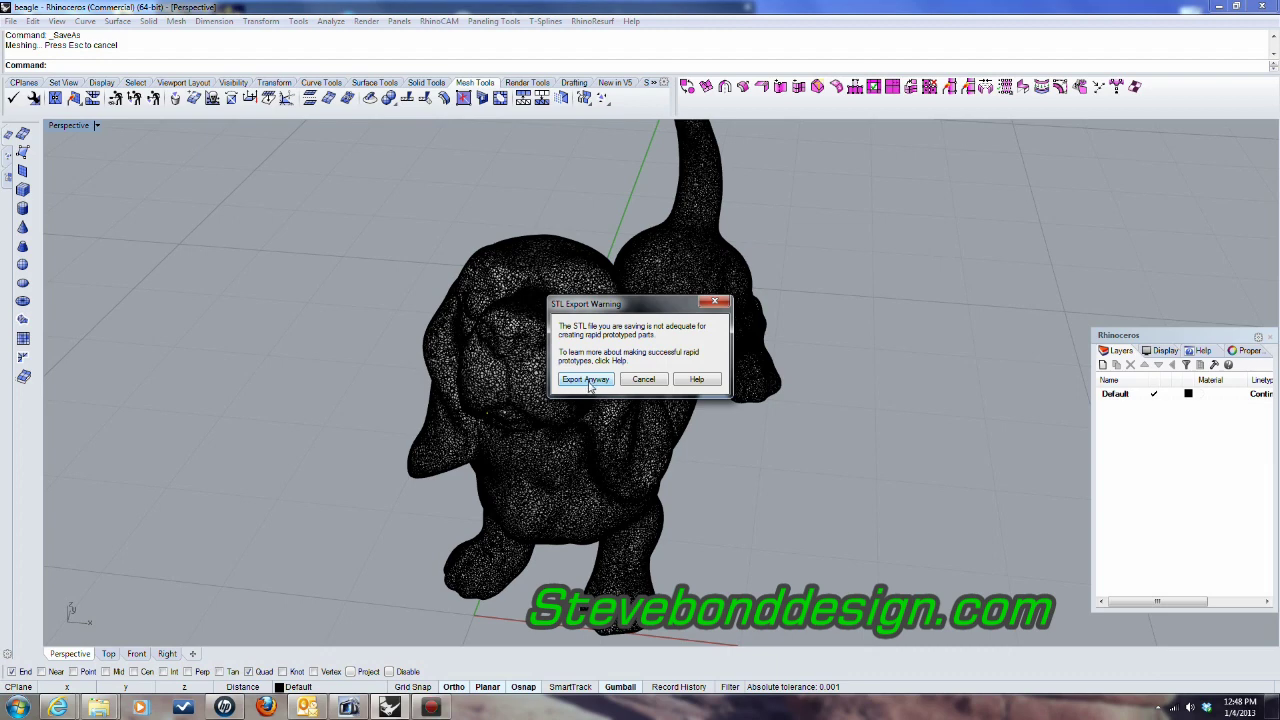
{"action": "left_click", "coordinate": [590, 380]}
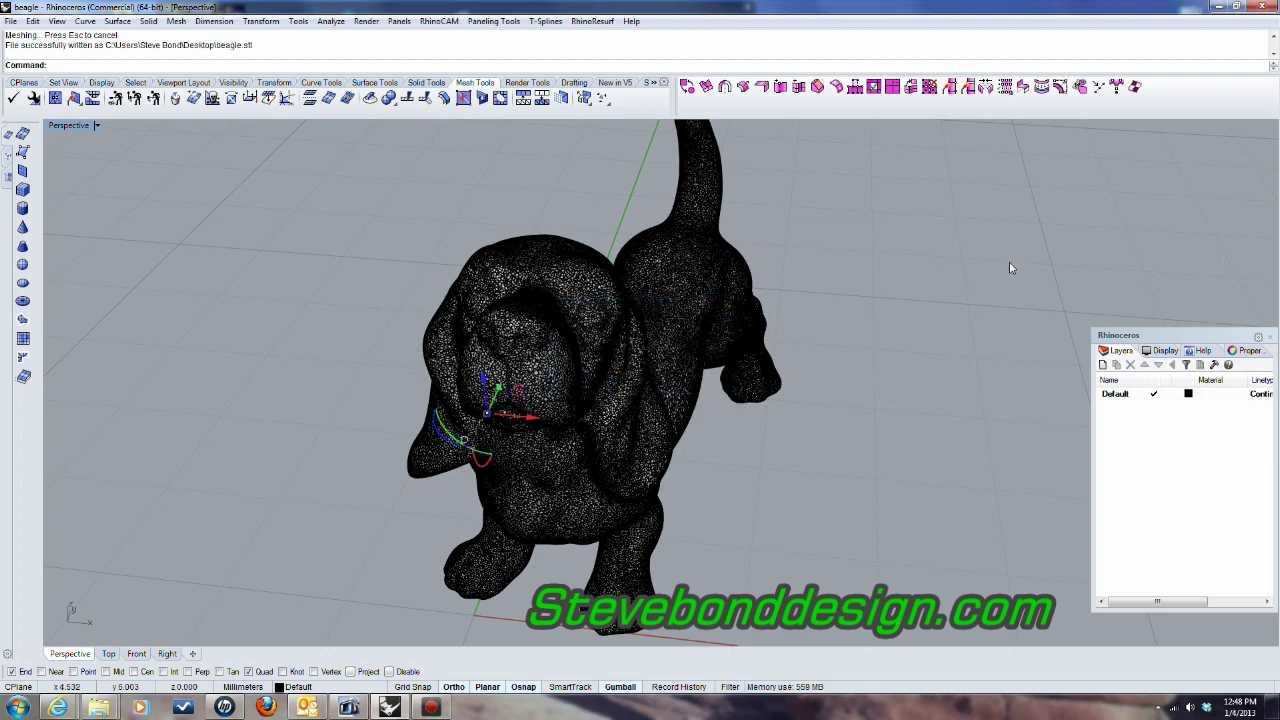
- Launch CatalystEX and open beagle.stl from the Desktop onto the build grid
{"action": "left_click", "coordinate": [1219, 6]}
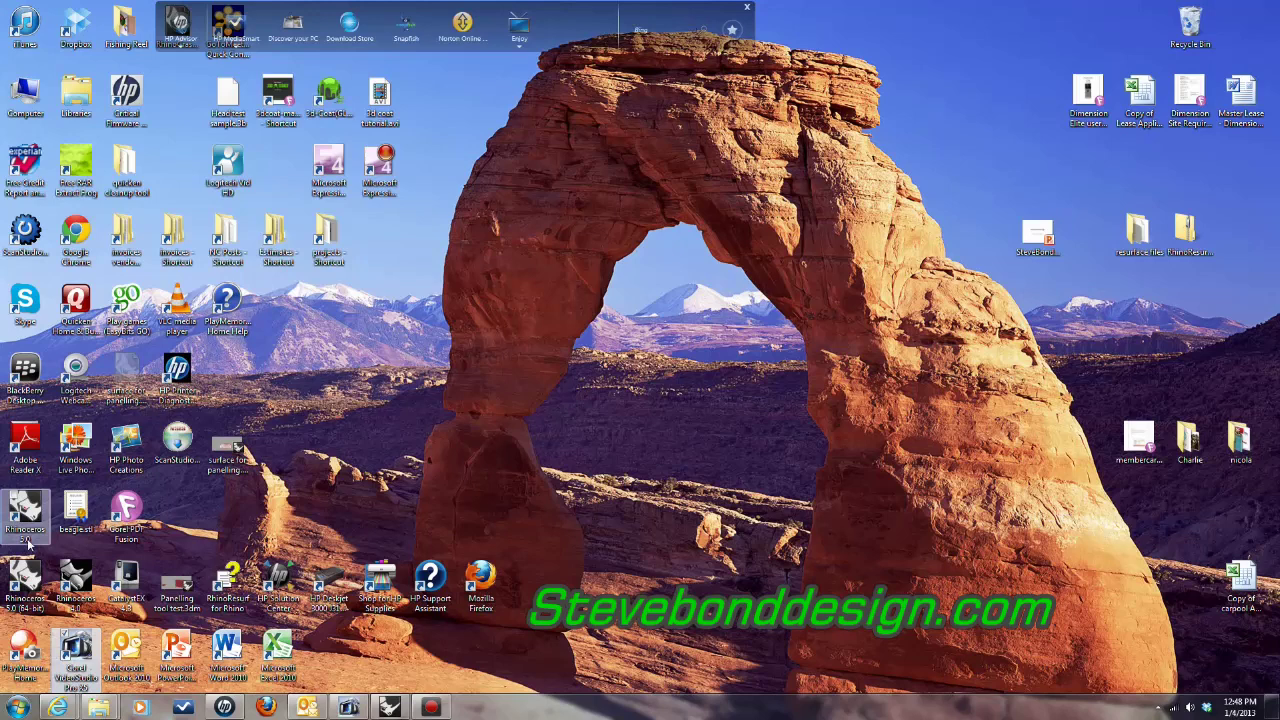
{"action": "double_click", "coordinate": [126, 582]}
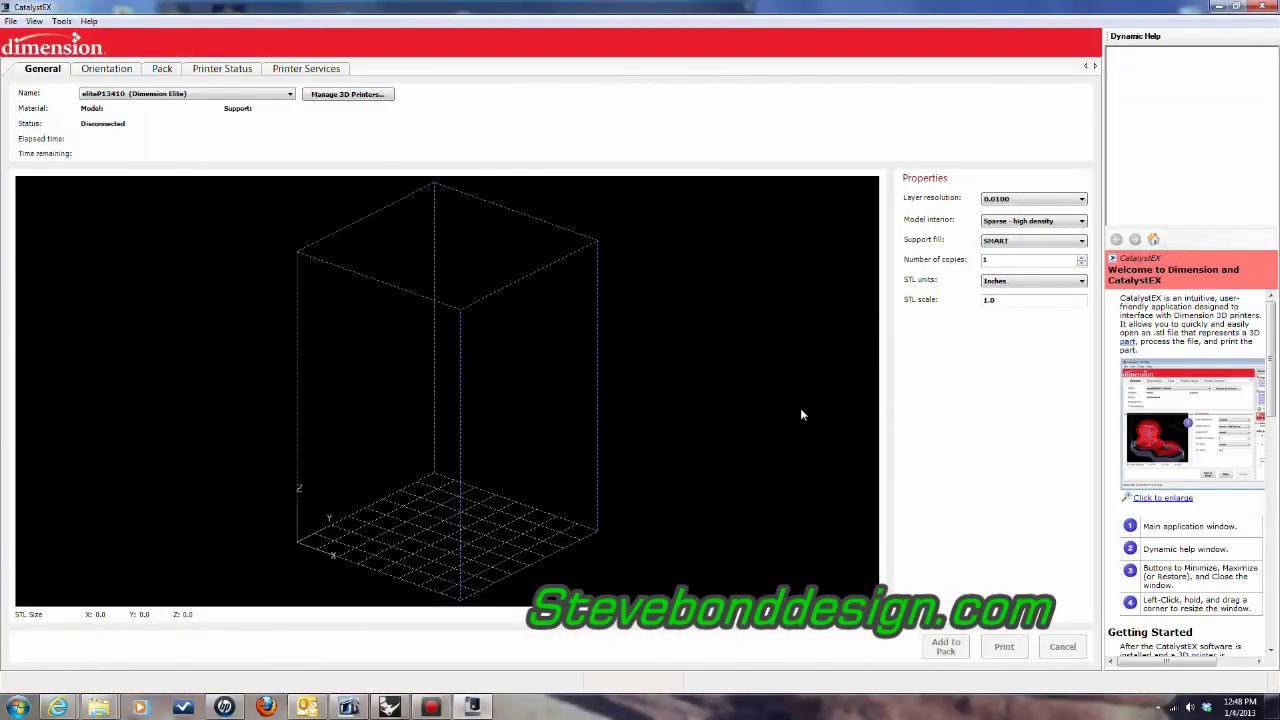
{"action": "left_click", "coordinate": [11, 21]}
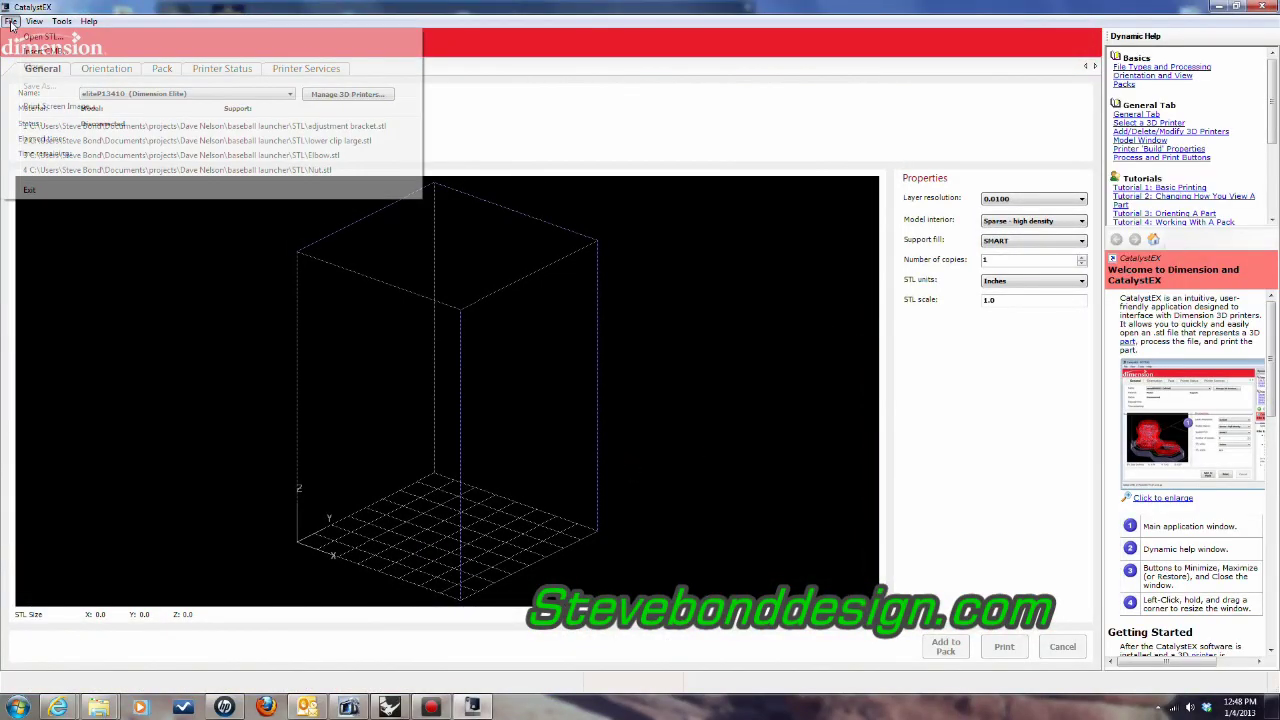
{"action": "left_click", "coordinate": [40, 37]}
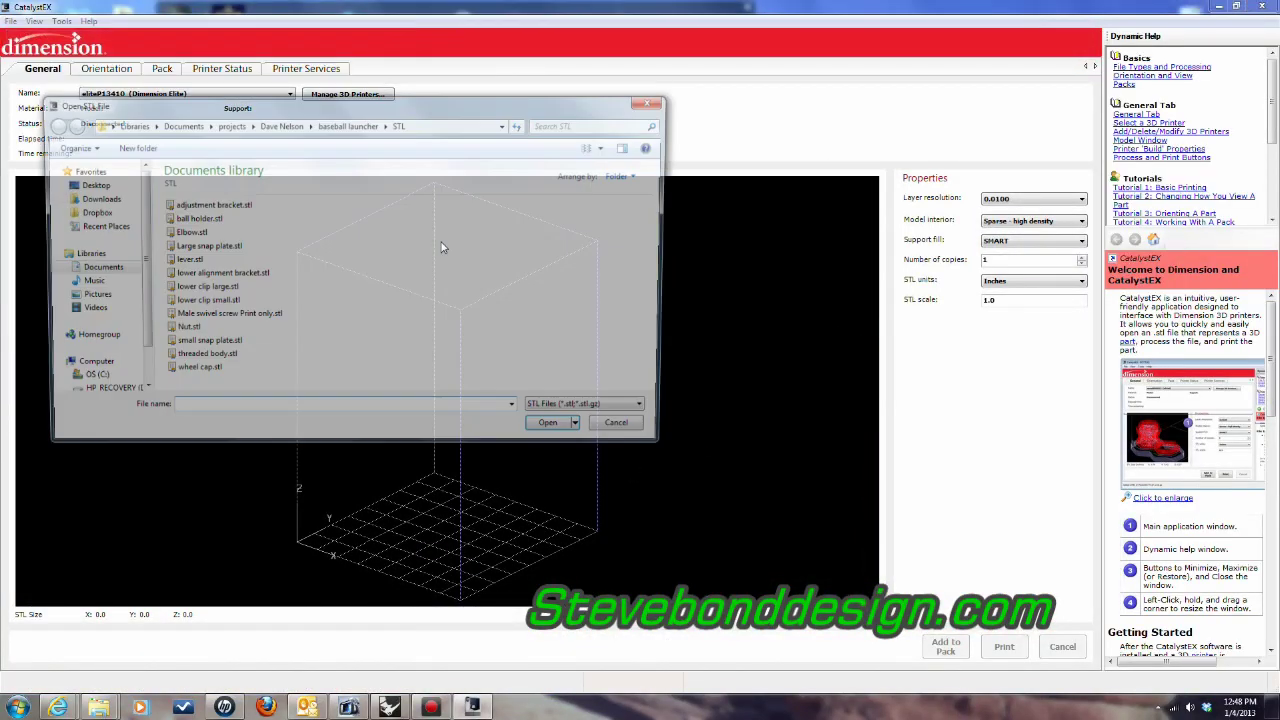
{"action": "left_click", "coordinate": [86, 185]}
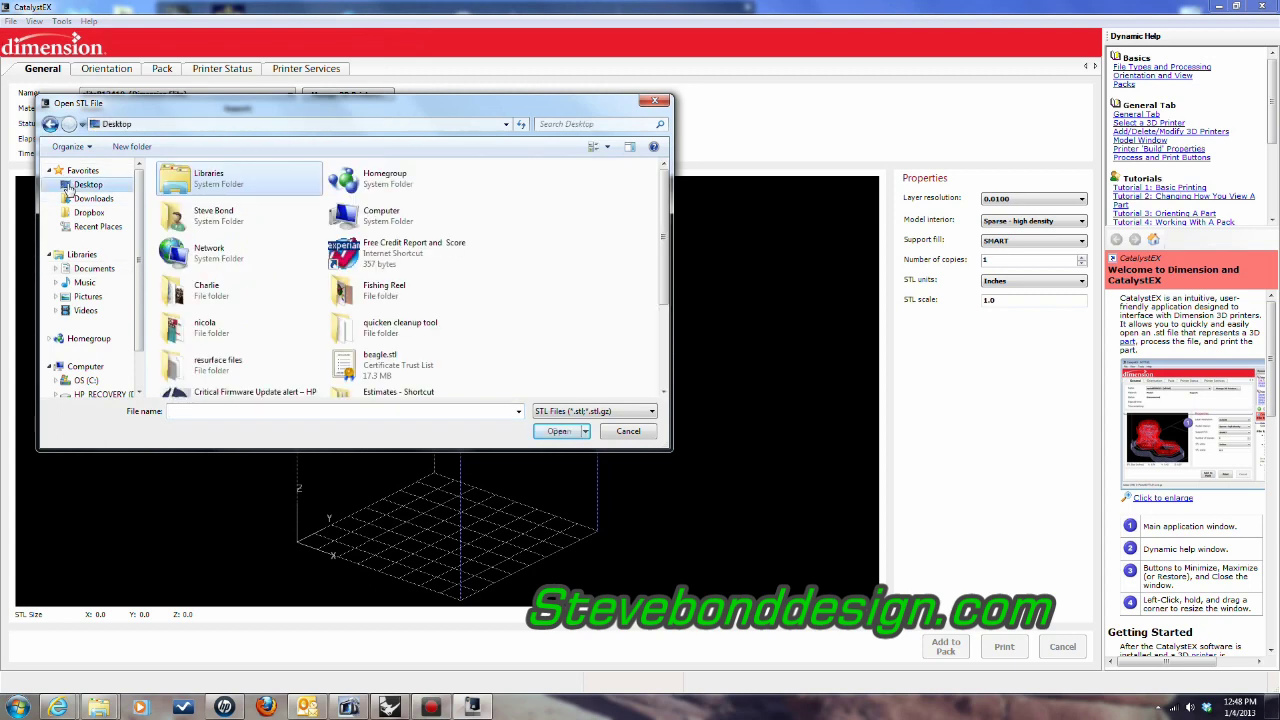
{"action": "left_click", "coordinate": [358, 366]}
{"action": "left_click", "coordinate": [556, 431]}
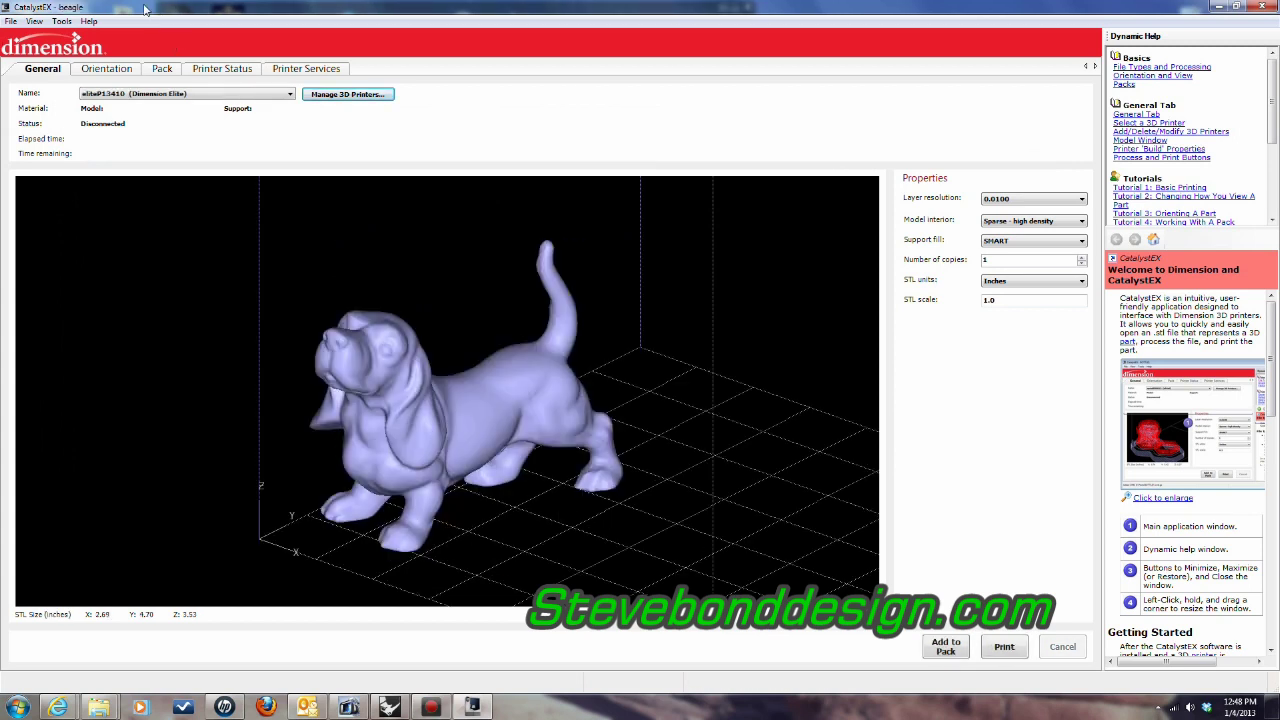
- Slice beagle.stl from the Orientation view, generating support material beneath the model
{"action": "left_click", "coordinate": [107, 69]}
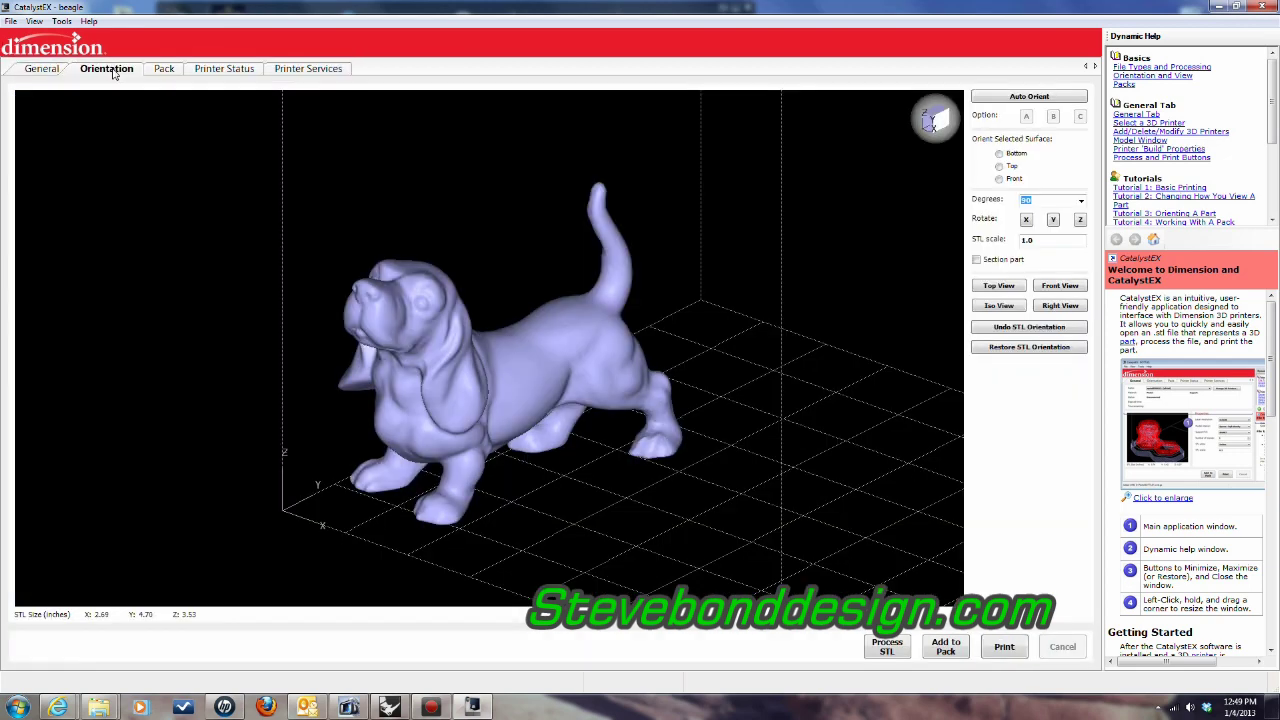
{"action": "left_click", "coordinate": [886, 648]}
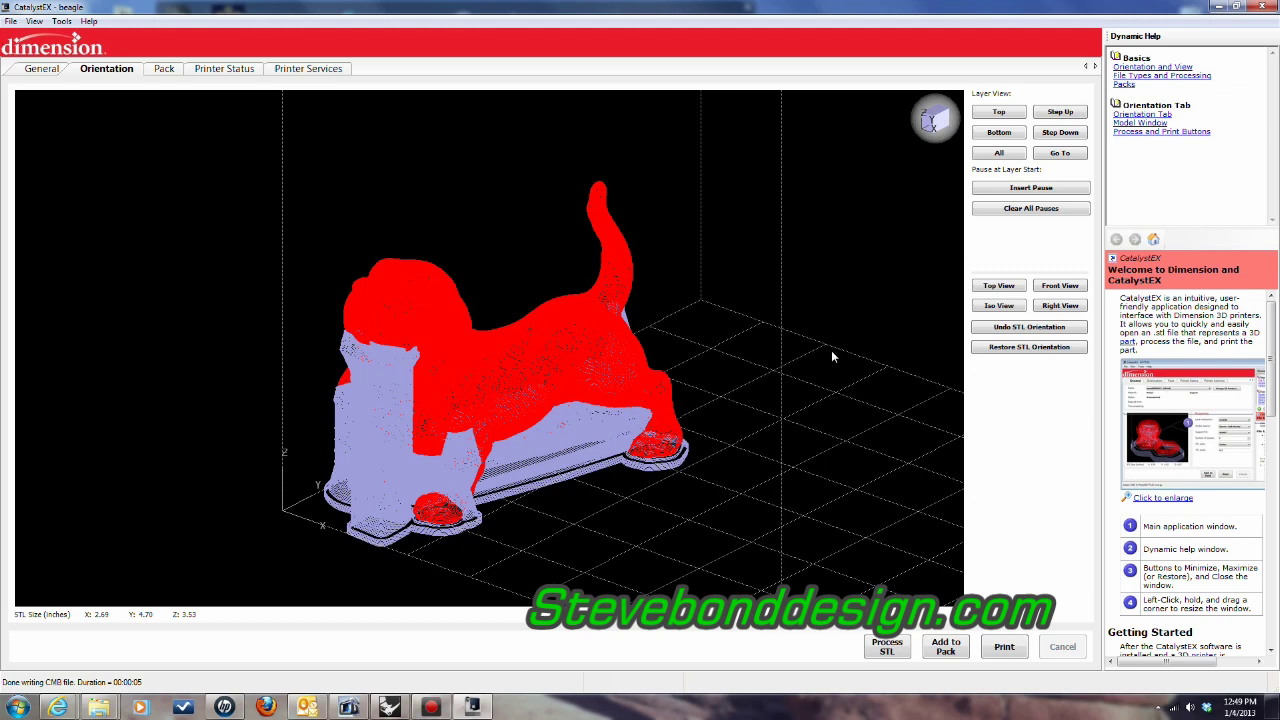
- Add the sliced beagle to the print pack (estimated 9:22) and minimise CatalystEX
{"action": "left_click", "coordinate": [174, 70]}
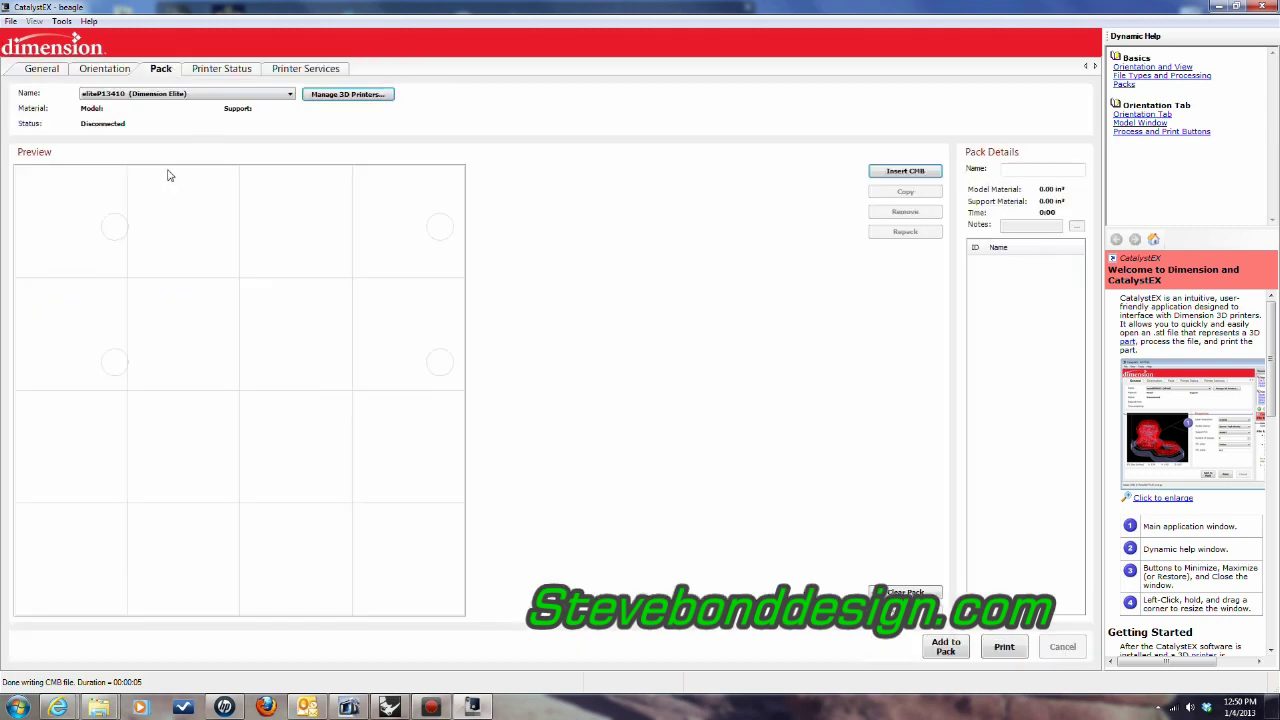
{"action": "left_click", "coordinate": [106, 70]}
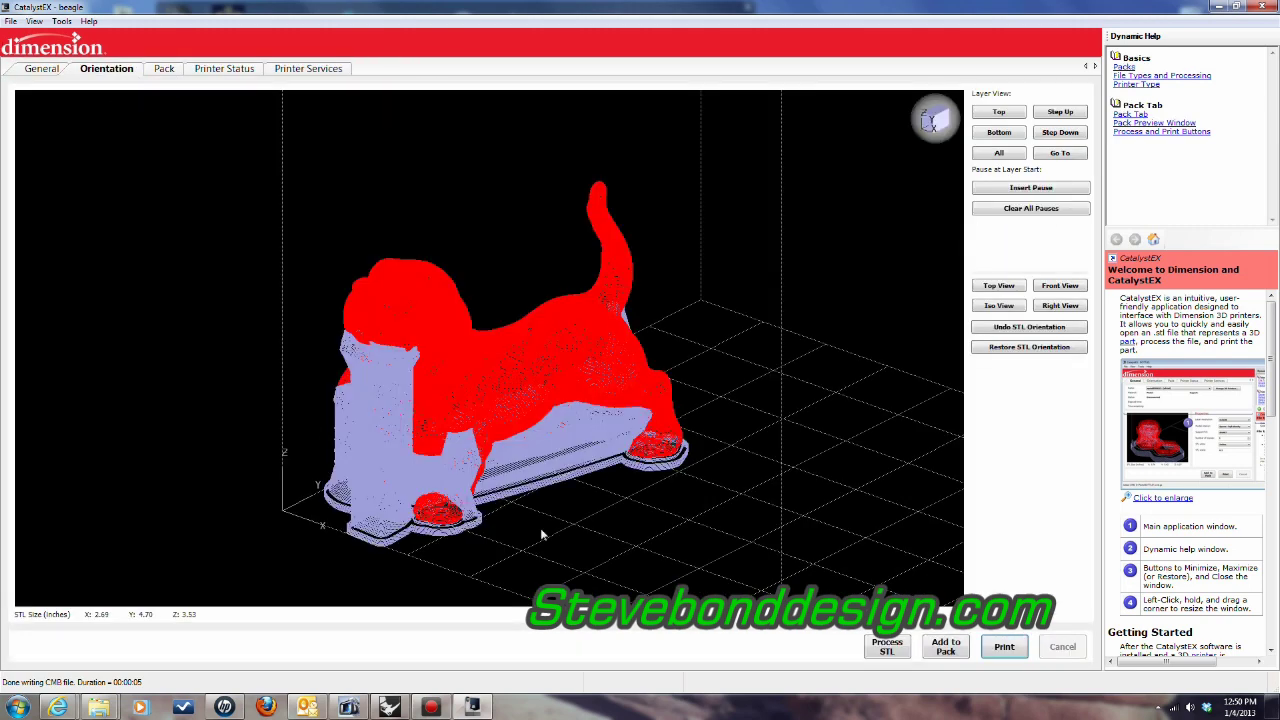
{"action": "left_click", "coordinate": [957, 650]}
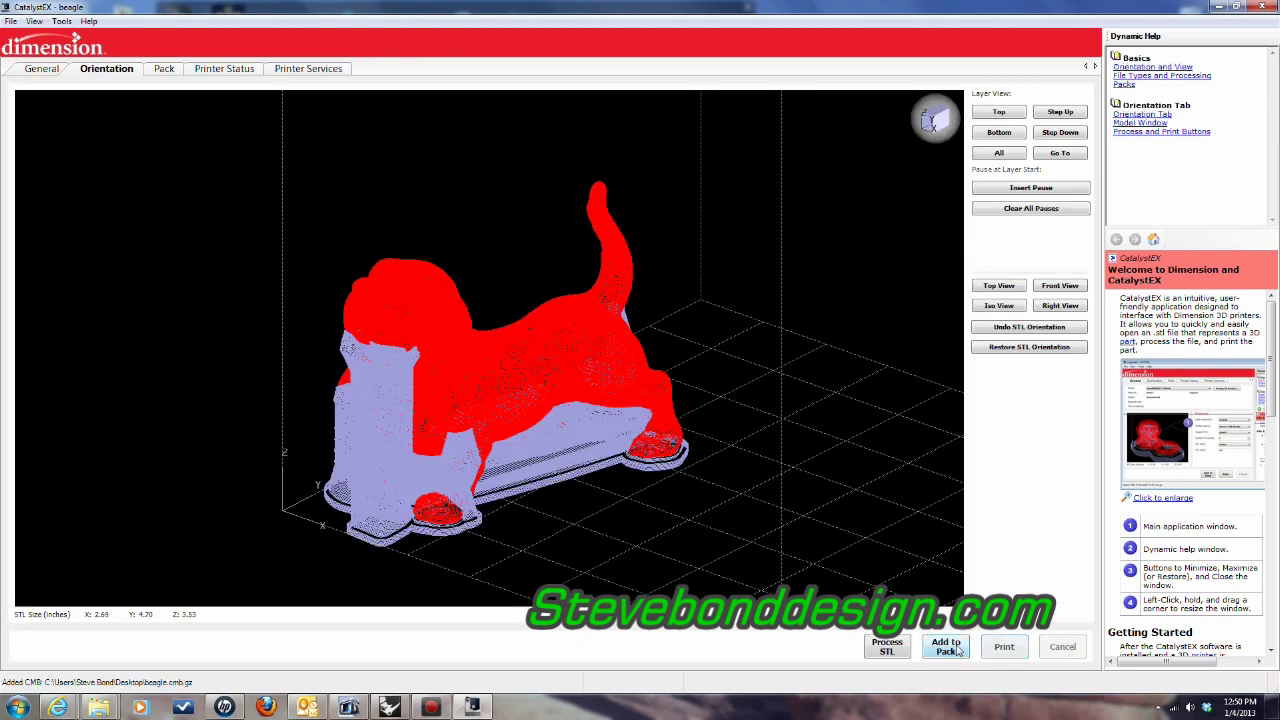
{"action": "left_click", "coordinate": [164, 70]}
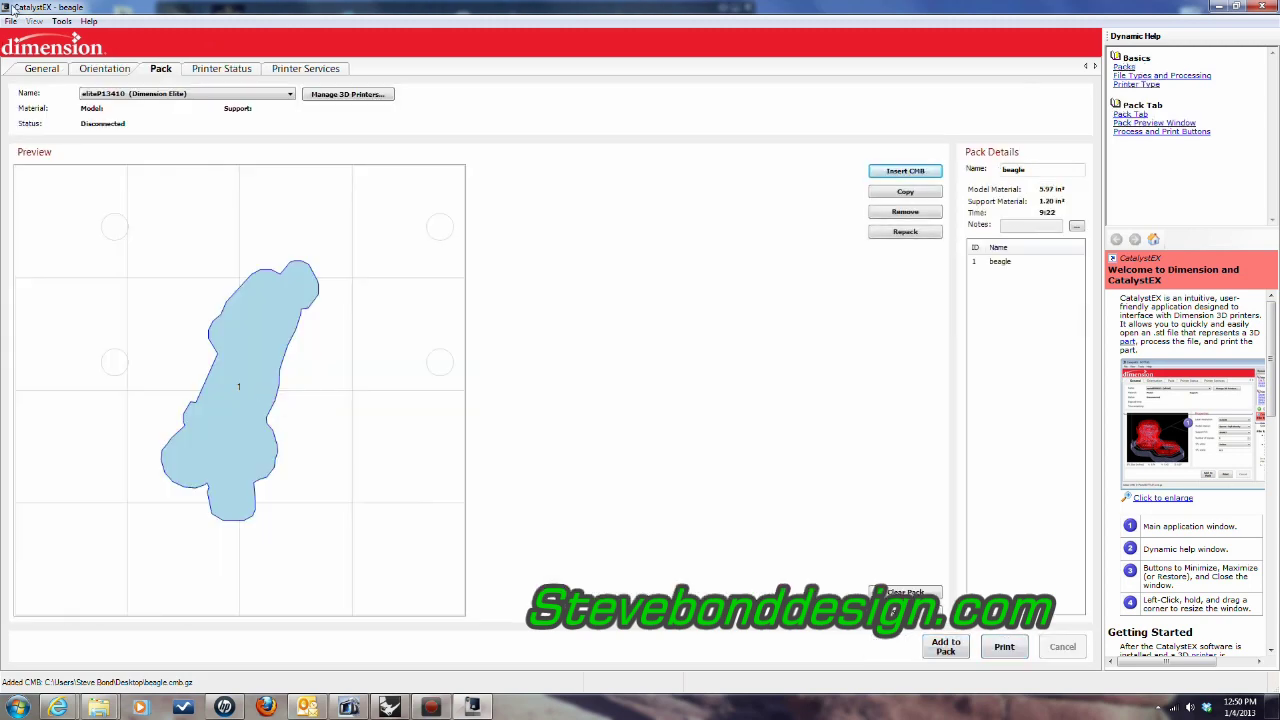
{"action": "left_click", "coordinate": [44, 70]}
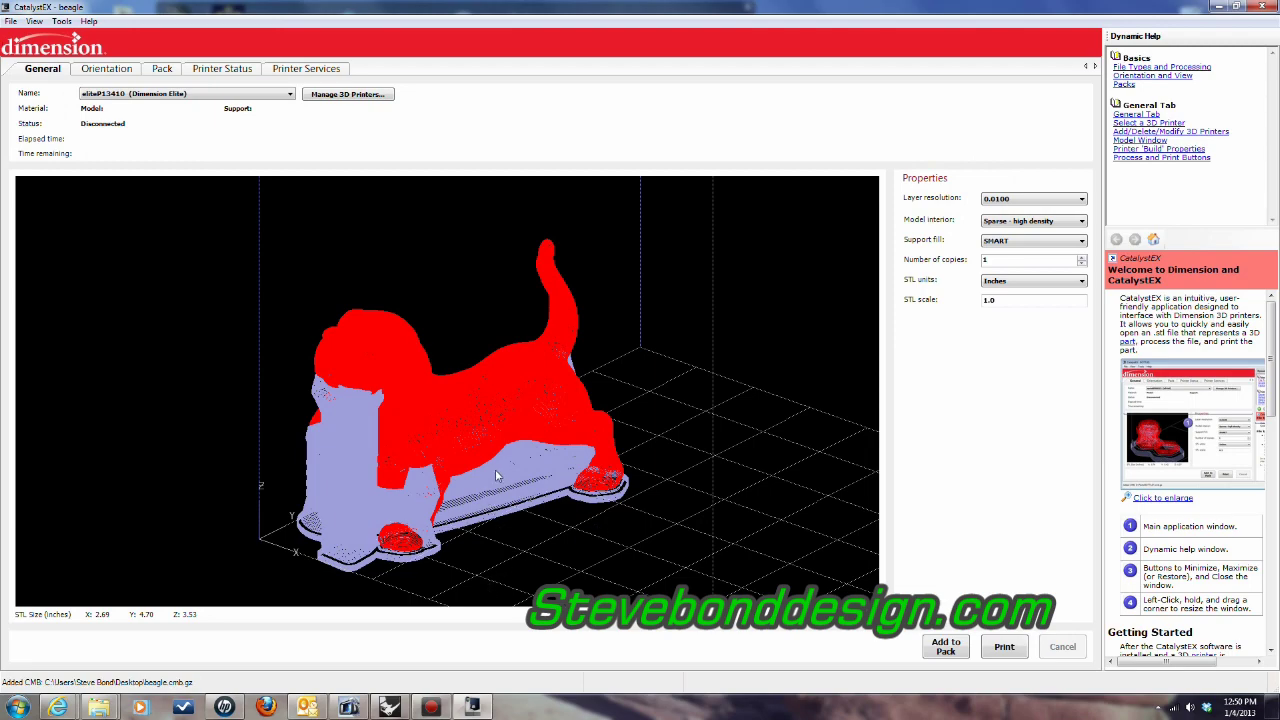
{"action": "left_click", "coordinate": [1217, 6]}
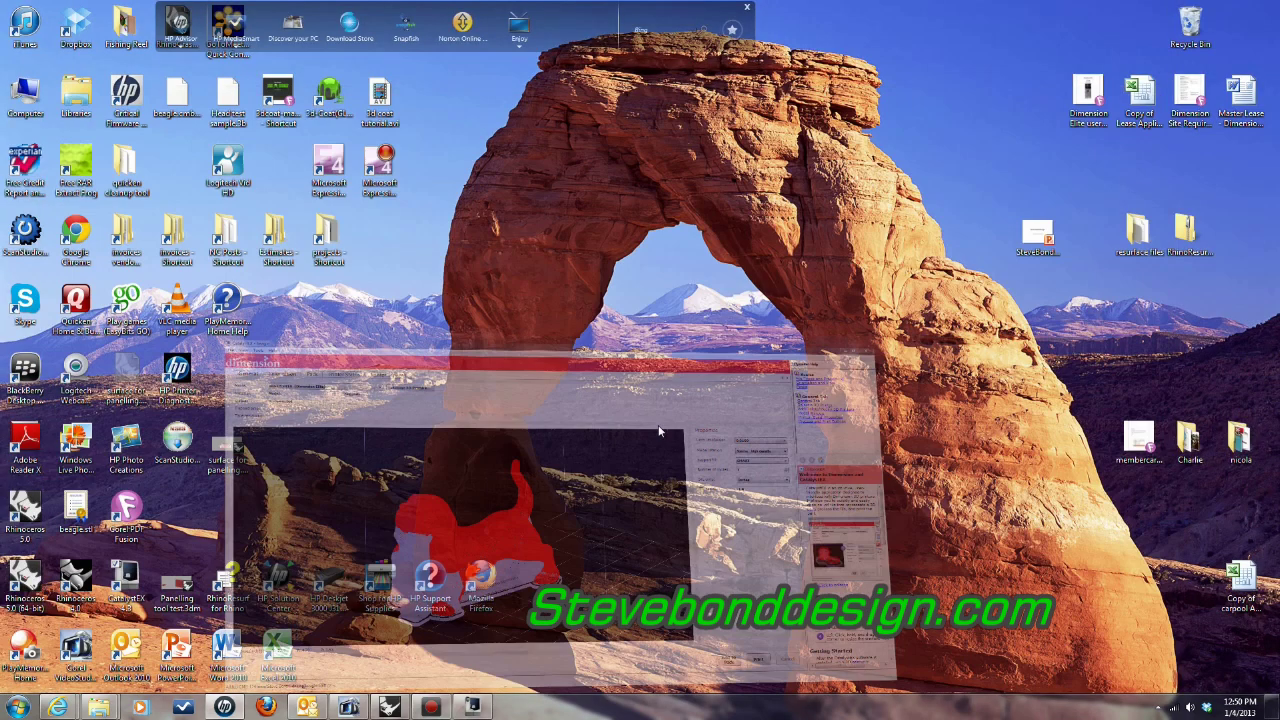
- Bring Rhino back and view the beagle mesh from the left, above, front and side
{"action": "left_click", "coordinate": [389, 710]}
{"action": "right_click_drag", "start_coordinate": [970, 465], "coordinate": [390, 324]}
{"action": "scroll", "coordinate": [295, 313], "scroll_direction": "down", "scroll_amount": 3}
{"action": "right_click_drag", "start_coordinate": [295, 313], "coordinate": [384, 305]}
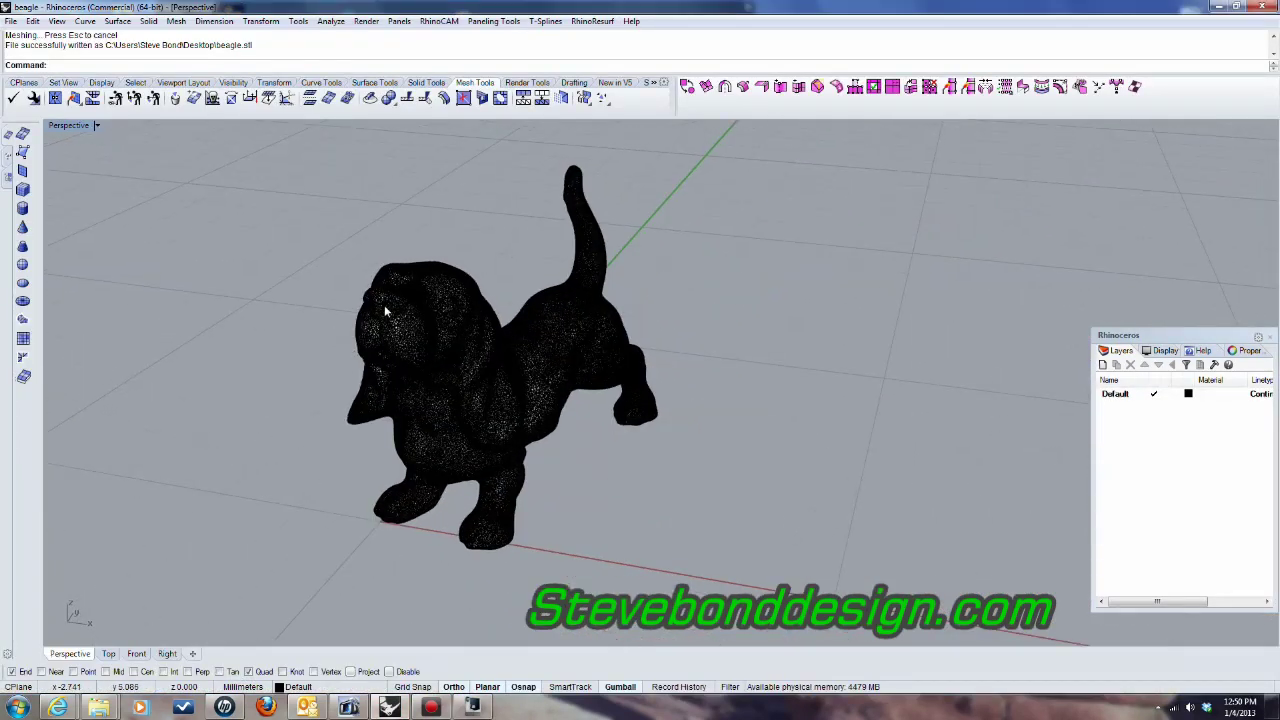
{"action": "scroll", "coordinate": [384, 305], "scroll_direction": "up", "scroll_amount": 3}
{"action": "scroll", "coordinate": [408, 314], "scroll_direction": "down", "scroll_amount": 2}
{"action": "right_click_drag", "start_coordinate": [516, 242], "coordinate": [743, 260]}
{"action": "scroll", "coordinate": [517, 263], "scroll_direction": "down", "scroll_amount": 3}
{"action": "right_click_drag", "start_coordinate": [517, 263], "coordinate": [585, 355]}
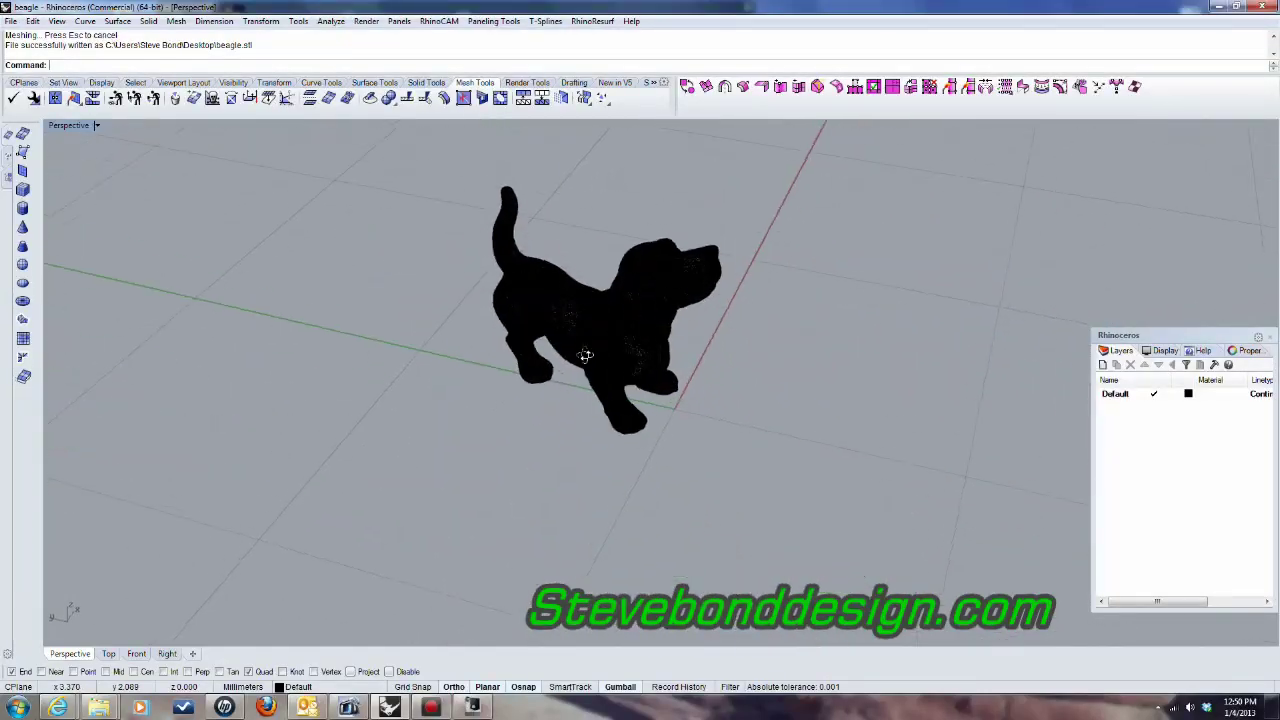
{"action": "scroll", "coordinate": [585, 355], "scroll_direction": "up", "scroll_amount": 6}
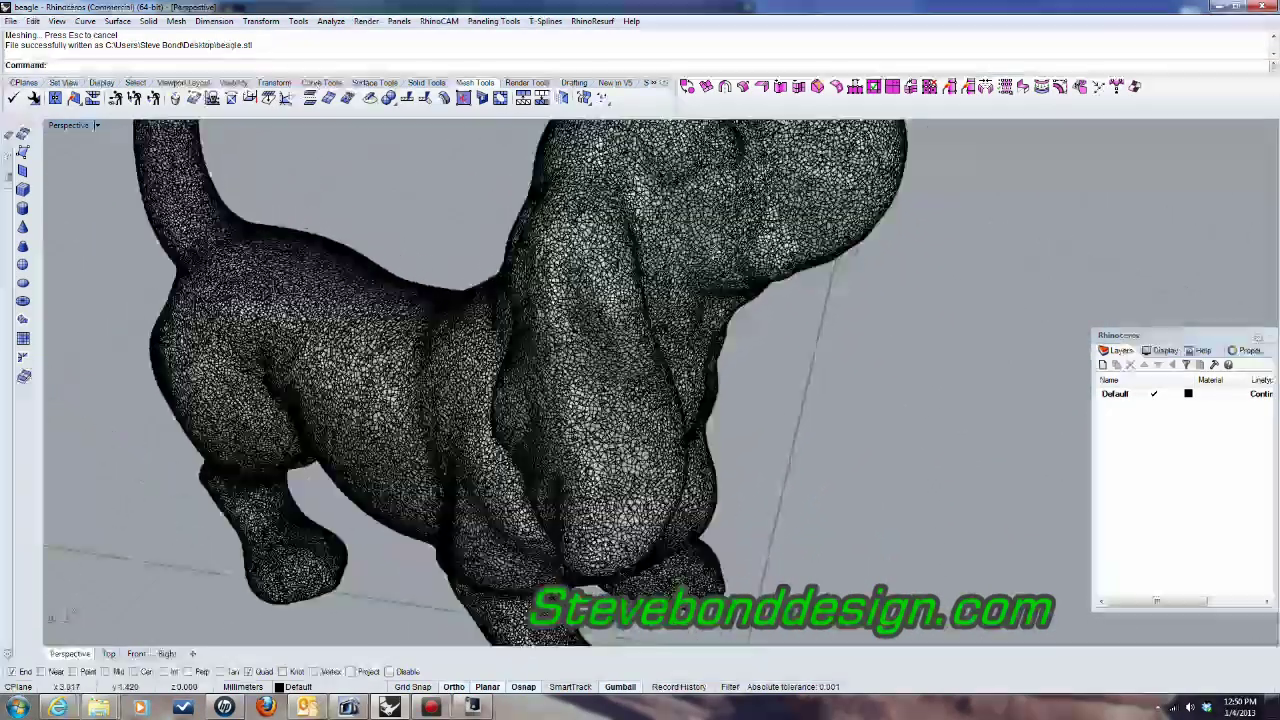
{"action": "scroll", "coordinate": [585, 355], "scroll_direction": "down", "scroll_amount": 4}
{"action": "right_click_drag", "start_coordinate": [585, 355], "coordinate": [610, 350]}
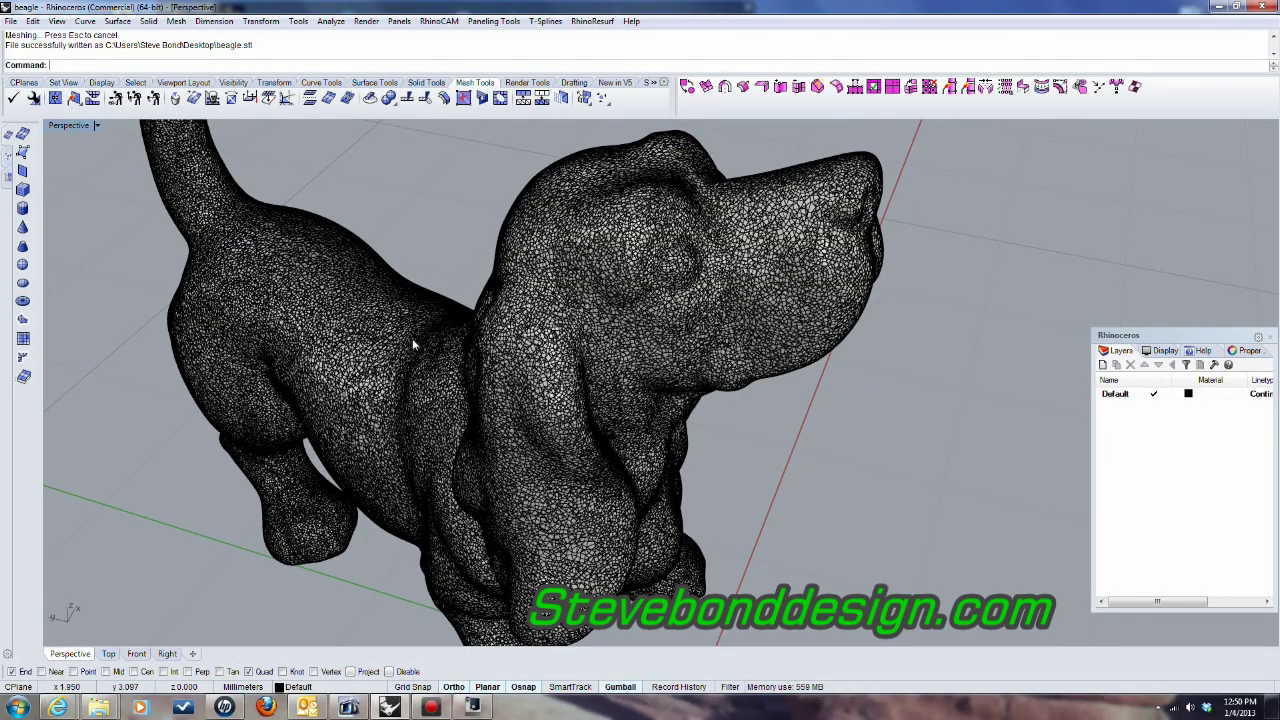
- Orbit and zoom around the whole beagle mesh, ending near a front view
{"action": "scroll", "coordinate": [554, 385], "scroll_direction": "down", "scroll_amount": 2}
{"action": "scroll", "coordinate": [554, 385], "scroll_direction": "down", "scroll_amount": 2}
{"action": "right_click_drag", "start_coordinate": [554, 385], "coordinate": [551, 363]}
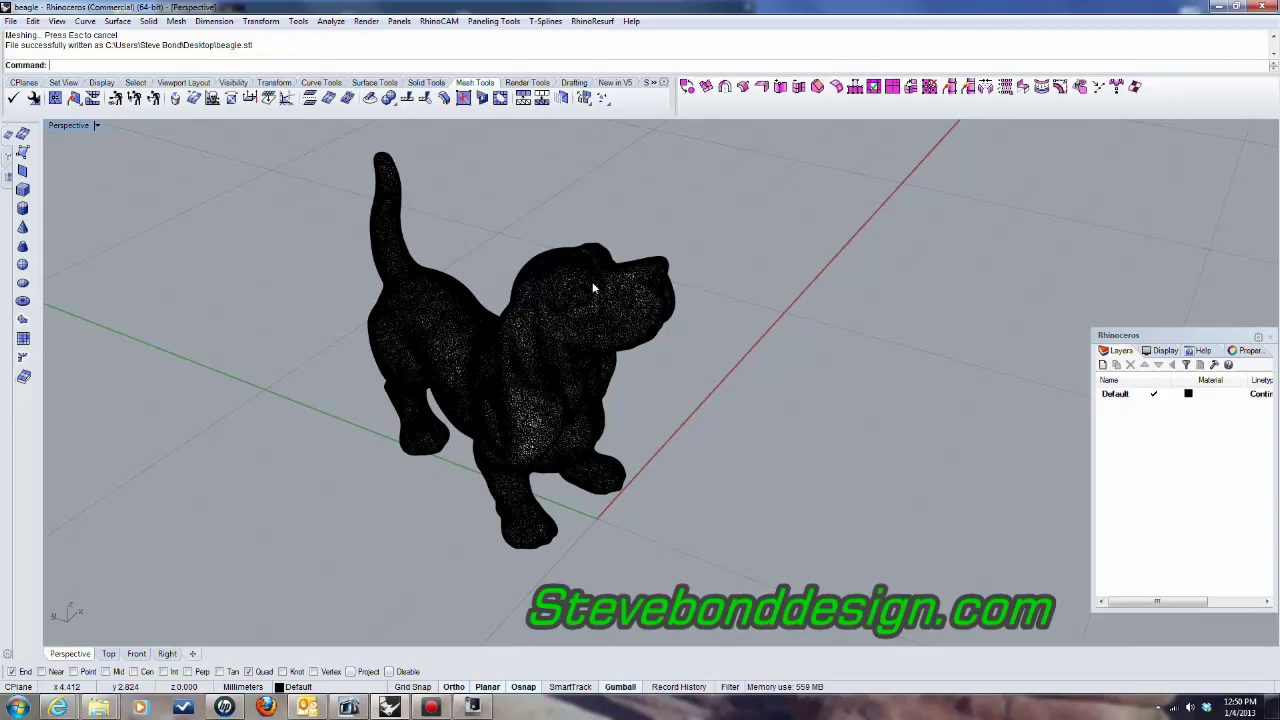
{"action": "scroll", "coordinate": [591, 289], "scroll_direction": "up", "scroll_amount": 6}
{"action": "scroll", "coordinate": [569, 300], "scroll_direction": "down", "scroll_amount": 5}
{"action": "right_click_drag", "start_coordinate": [569, 300], "coordinate": [280, 313]}
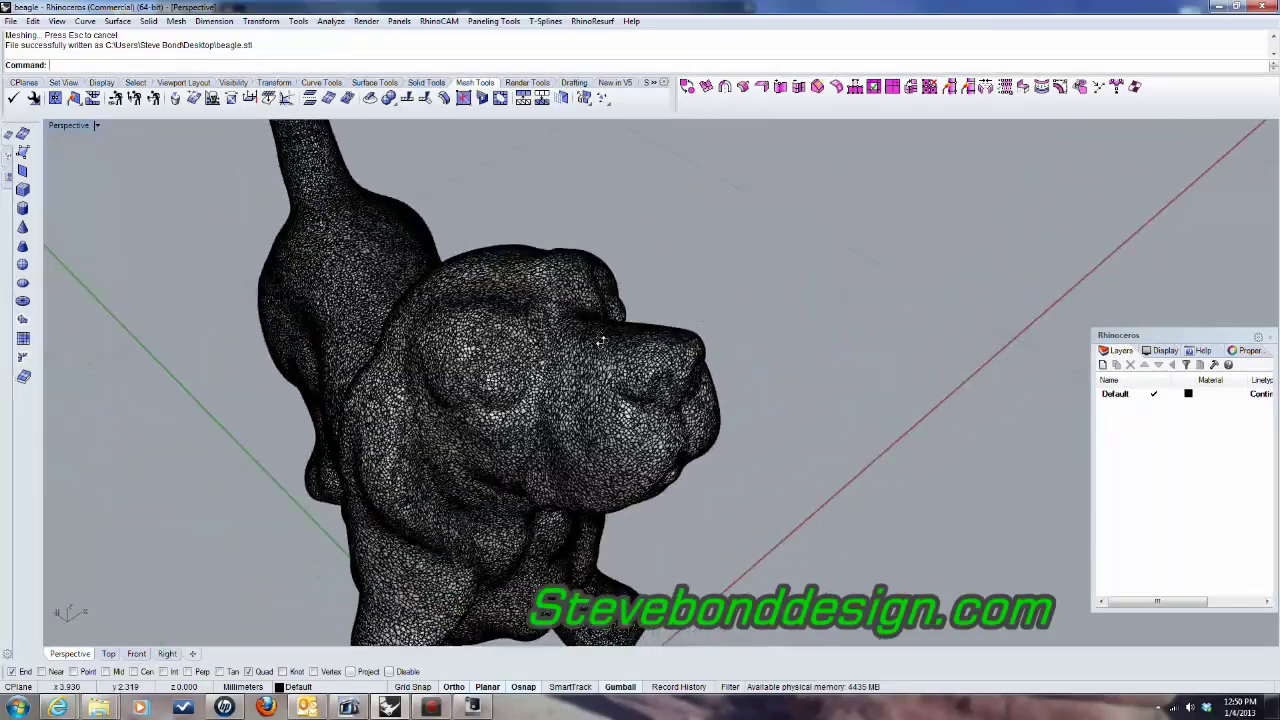
{"action": "scroll", "coordinate": [581, 412], "scroll_direction": "down", "scroll_amount": 4}
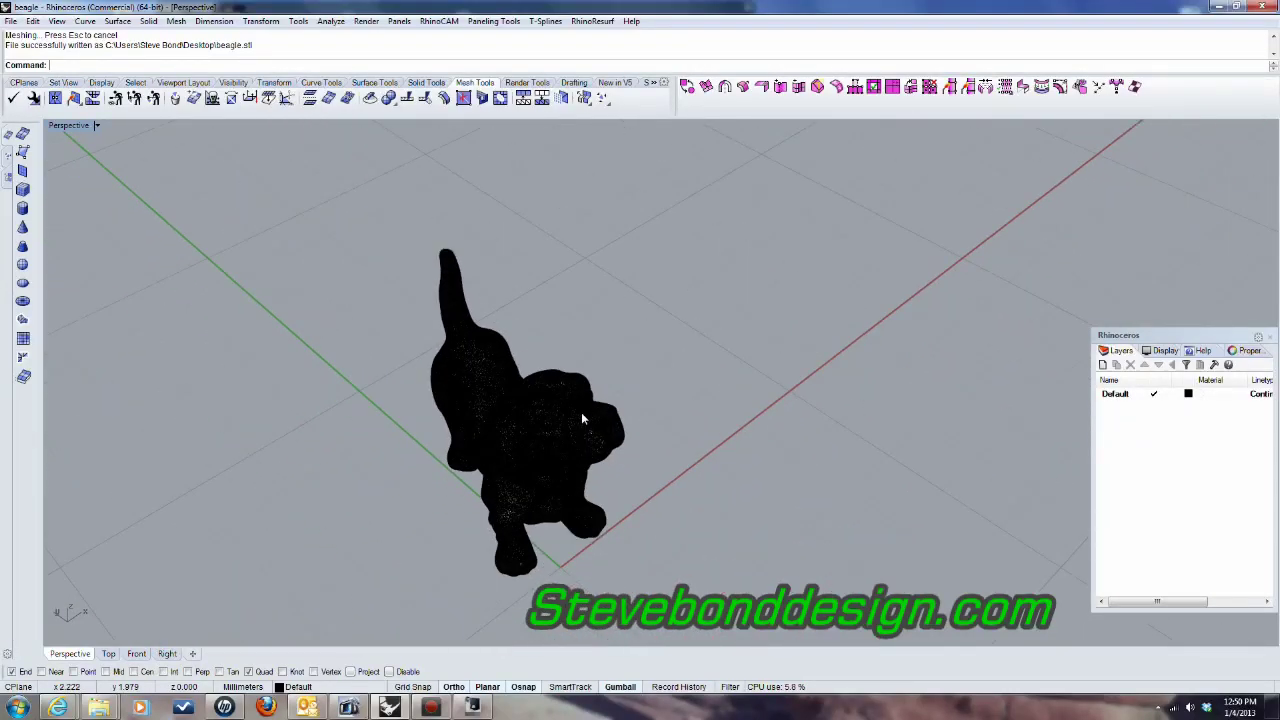
{"action": "right_click_drag", "start_coordinate": [581, 412], "coordinate": [543, 380]}
{"action": "scroll", "coordinate": [503, 406], "scroll_direction": "up", "scroll_amount": 6}
{"action": "scroll", "coordinate": [499, 378], "scroll_direction": "down", "scroll_amount": 6}
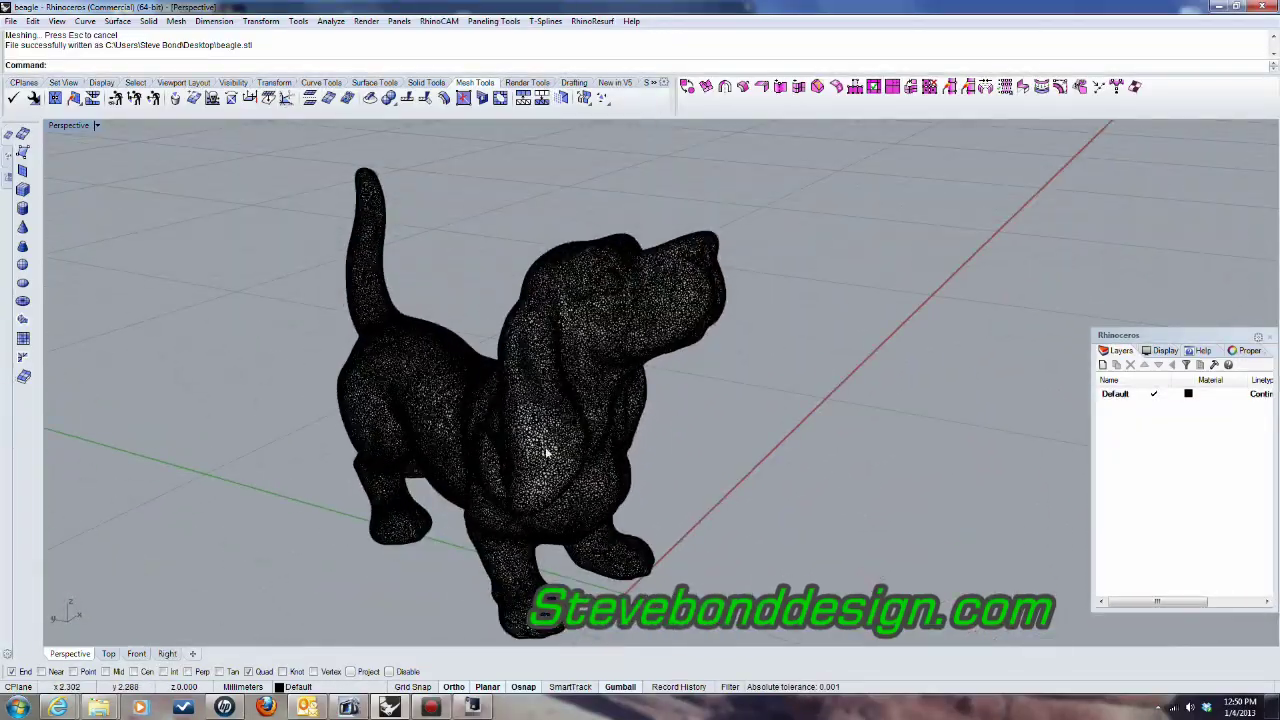
{"action": "scroll", "coordinate": [545, 455], "scroll_direction": "up", "scroll_amount": 2}
{"action": "scroll", "coordinate": [622, 190], "scroll_direction": "up", "scroll_amount": 5}
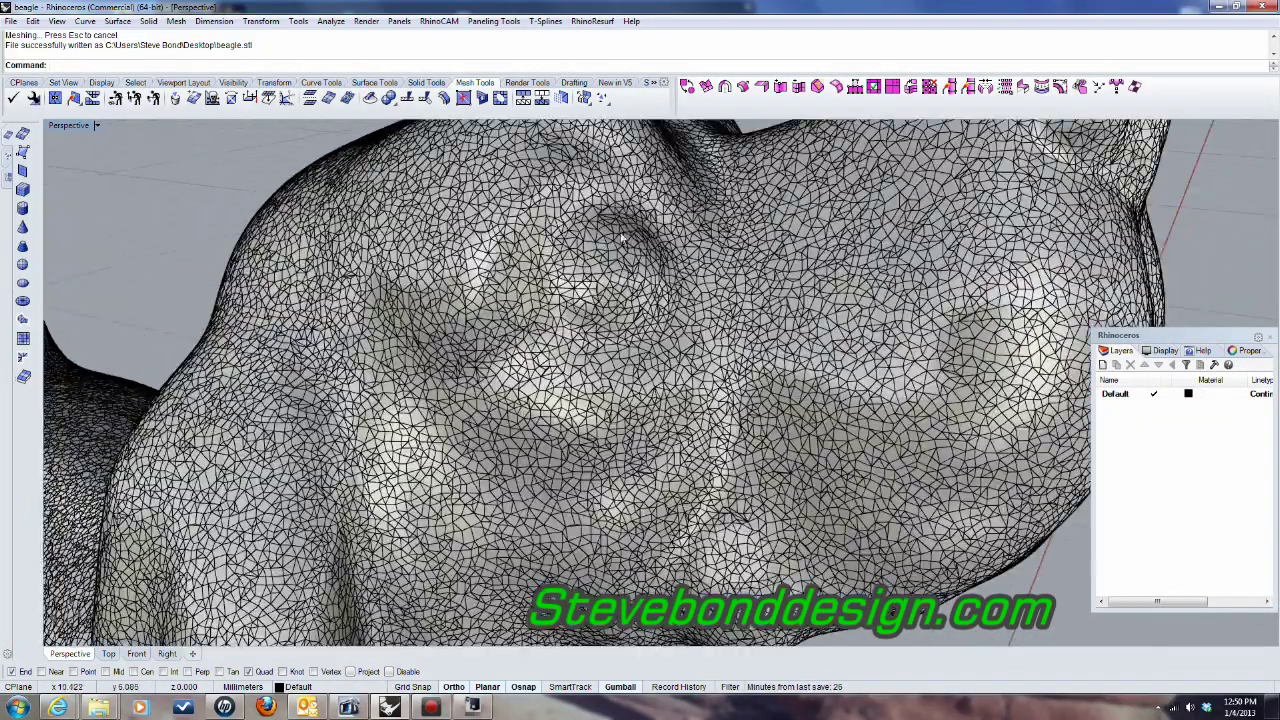
{"action": "scroll", "coordinate": [634, 216], "scroll_direction": "down", "scroll_amount": 6}
{"action": "right_click_drag", "start_coordinate": [634, 216], "coordinate": [515, 306]}
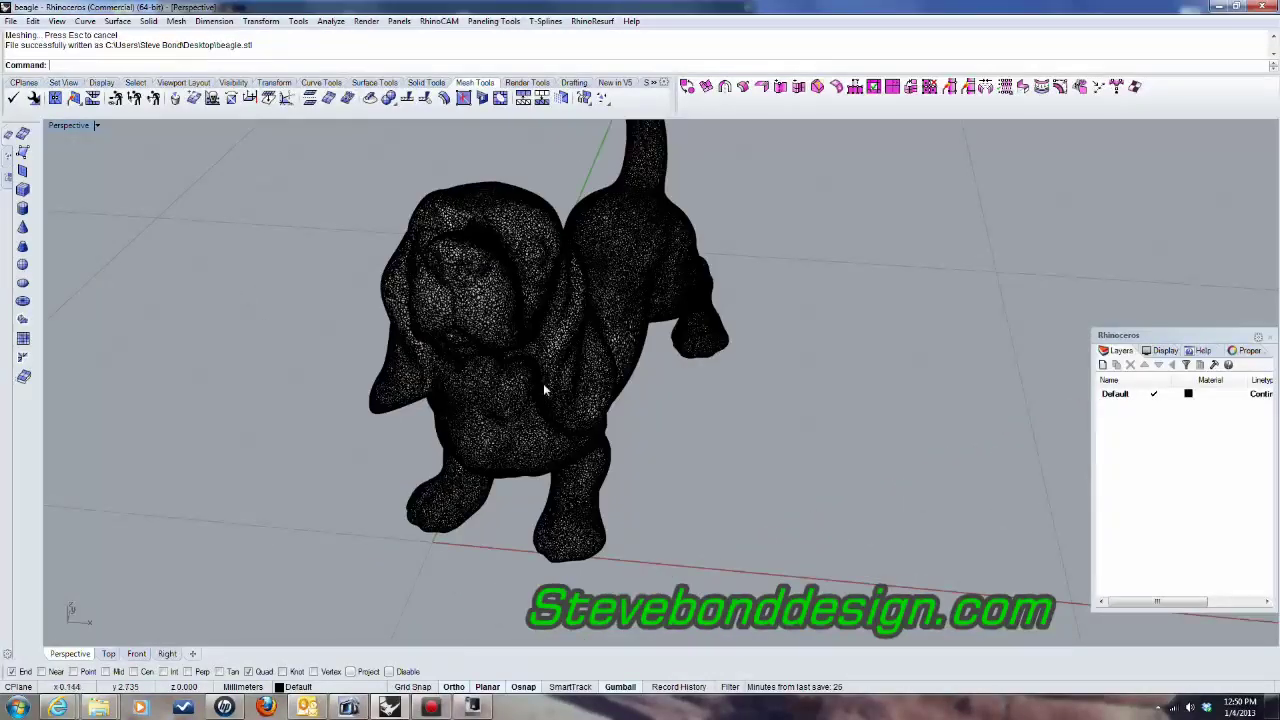
{"action": "scroll", "coordinate": [528, 329], "scroll_direction": "down", "scroll_amount": 3}
{"action": "scroll", "coordinate": [500, 304], "scroll_direction": "up", "scroll_amount": 2}
{"action": "scroll", "coordinate": [500, 304], "scroll_direction": "down", "scroll_amount": 2}
{"action": "mouse_move", "coordinate": [473, 707]}
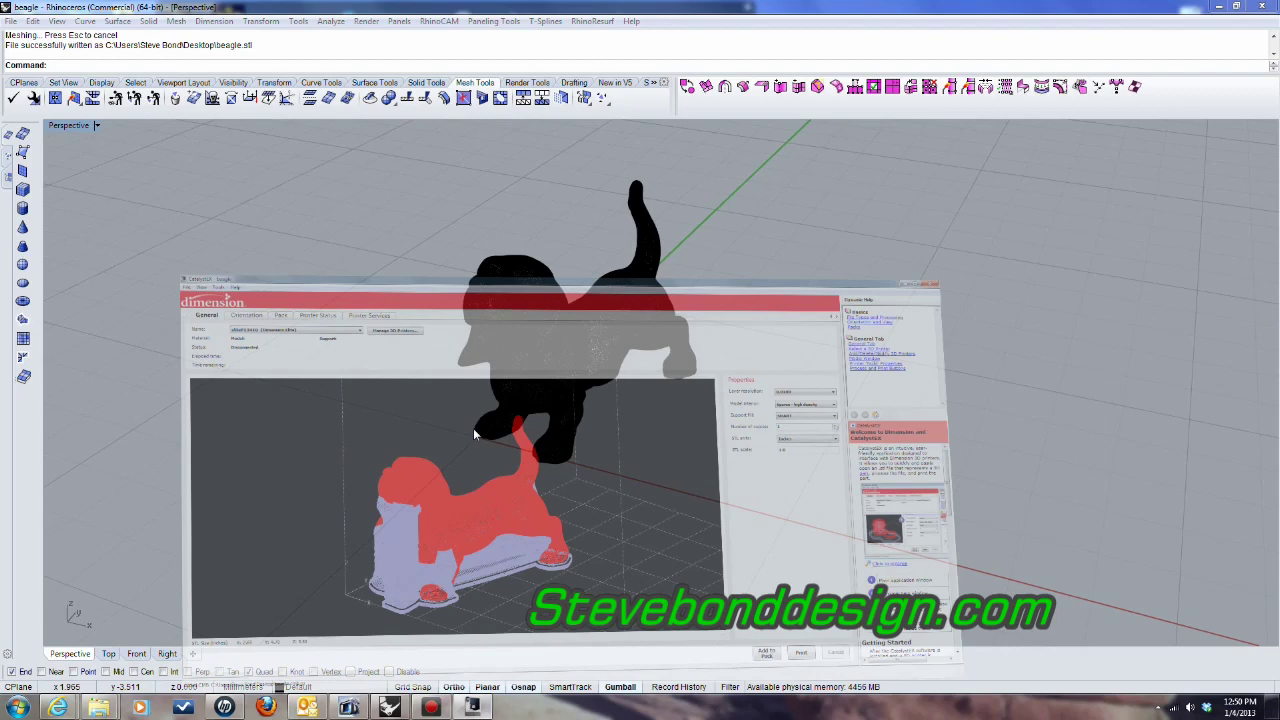
- Restore CatalystEX from the taskbar to show the sliced beagle with its supports
{"action": "left_click", "coordinate": [470, 630]}
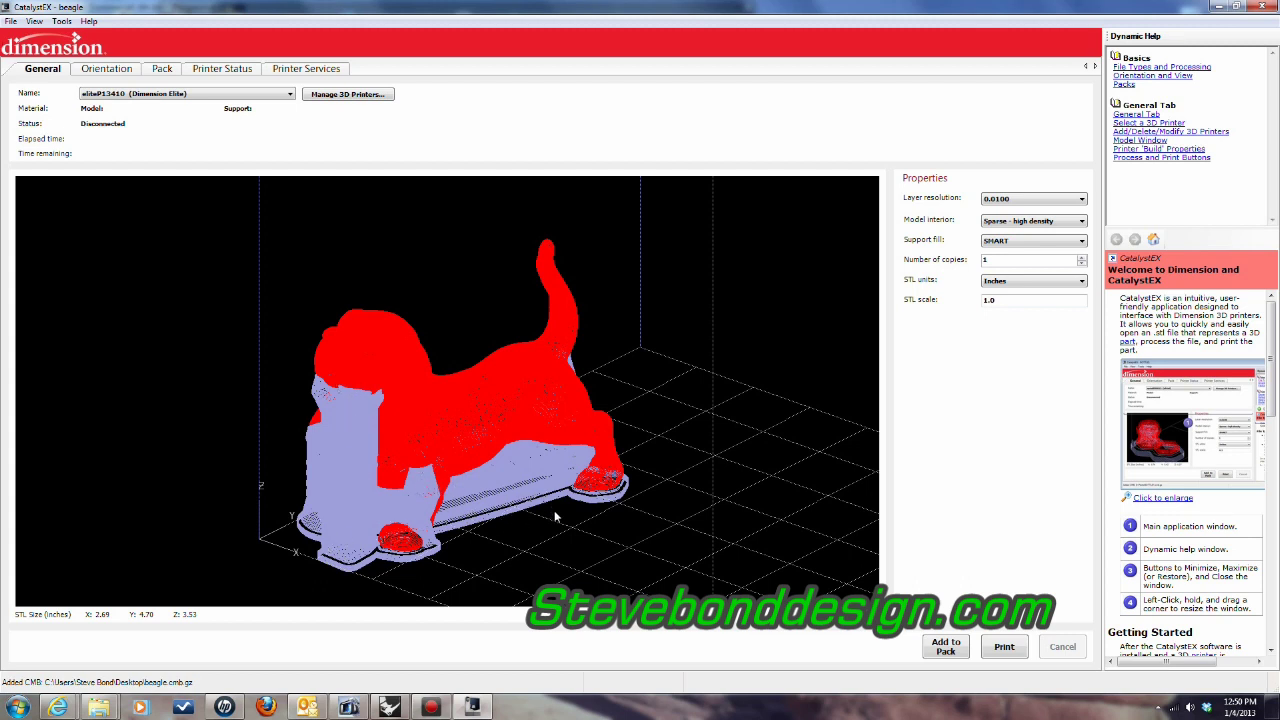
{"action": "mouse_move", "coordinate": [440, 710]}
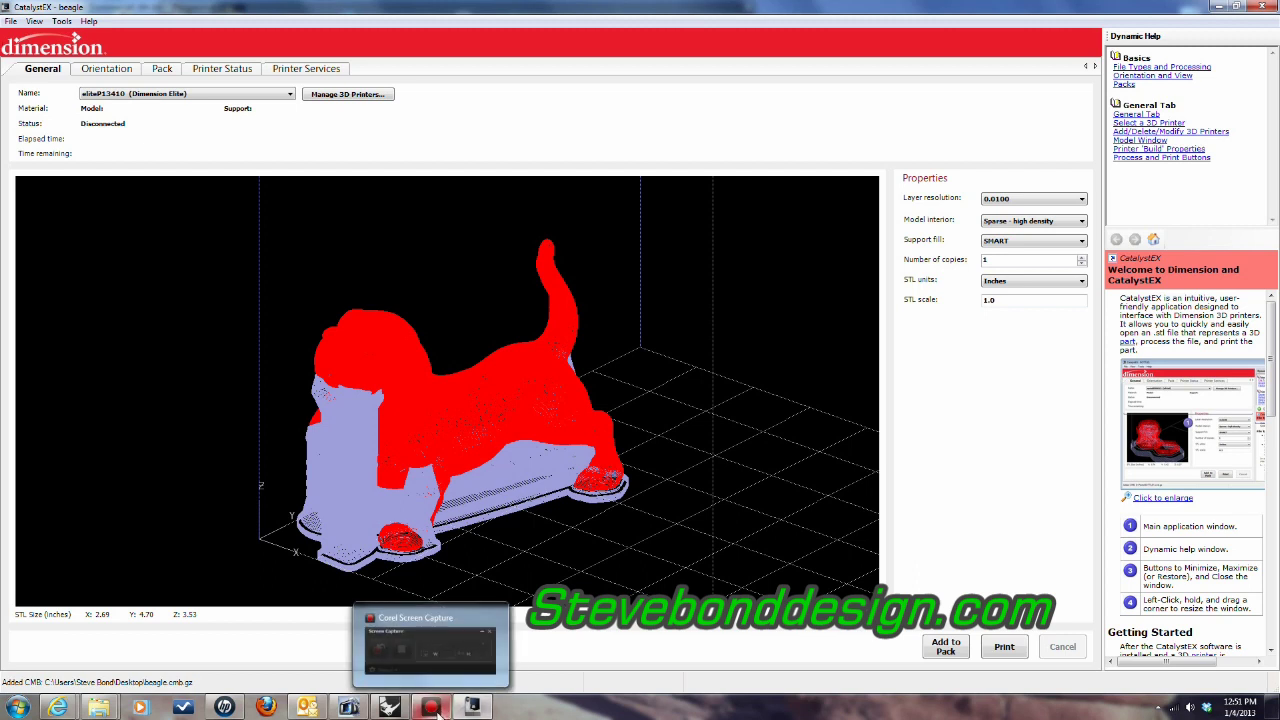